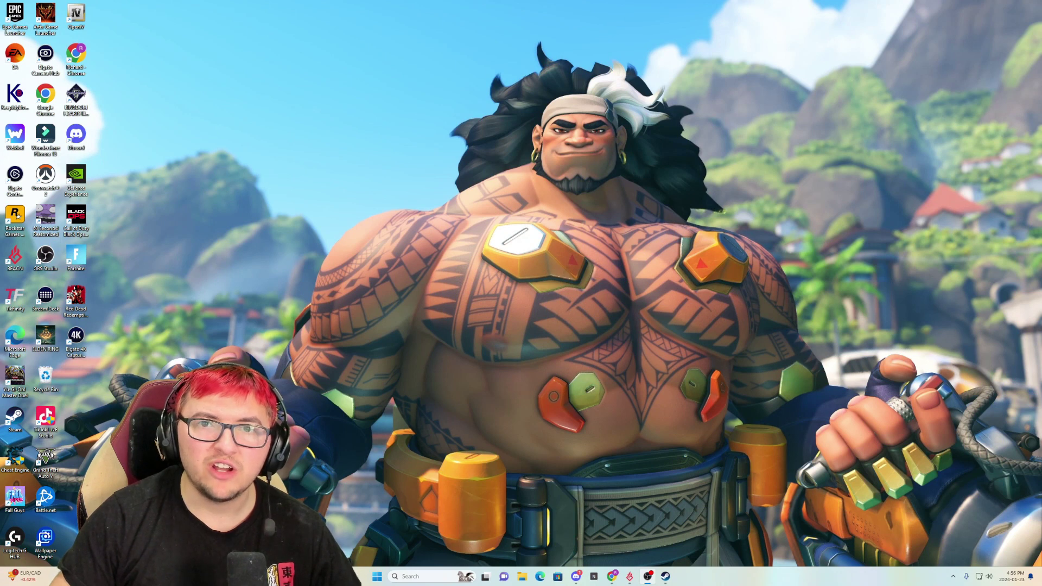
# Step: Switch to Steam and view the Stream Avatars store page down to its purchase options
pyautogui.click(667, 578)
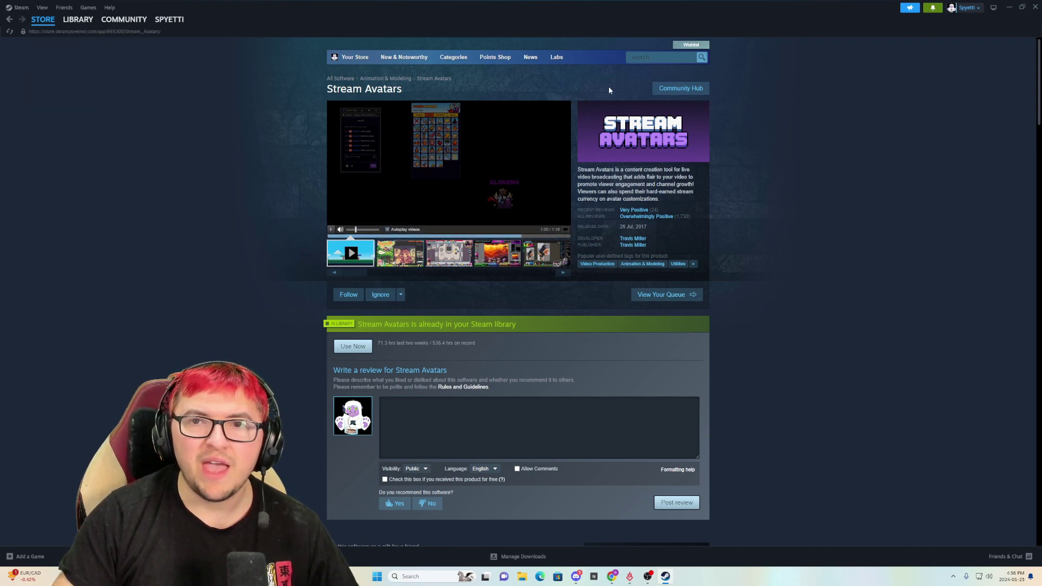
pyautogui.scroll(-4, 788, 348)
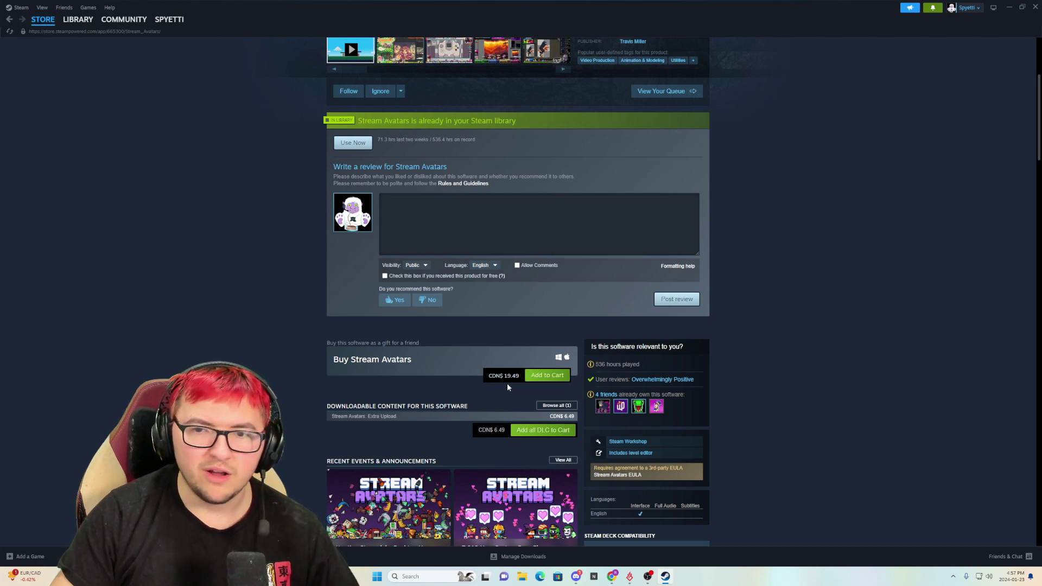
pyautogui.scroll(-2, 507, 385)
pyautogui.click(1009, 8)
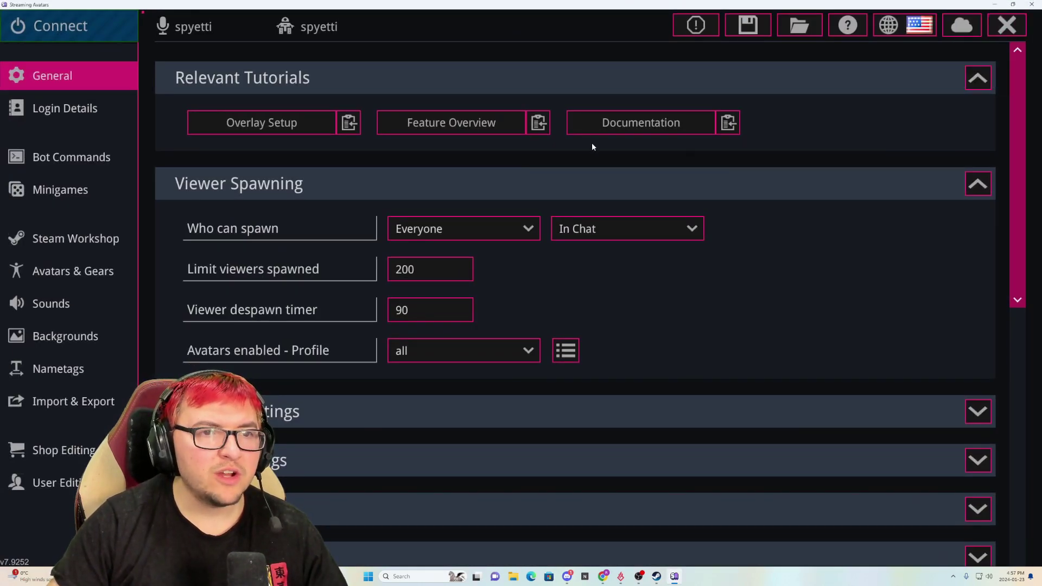
# Step: Open the login details in Stream Avatars and review the available streaming platforms, keeping tiktok selected
pyautogui.click(66, 111)
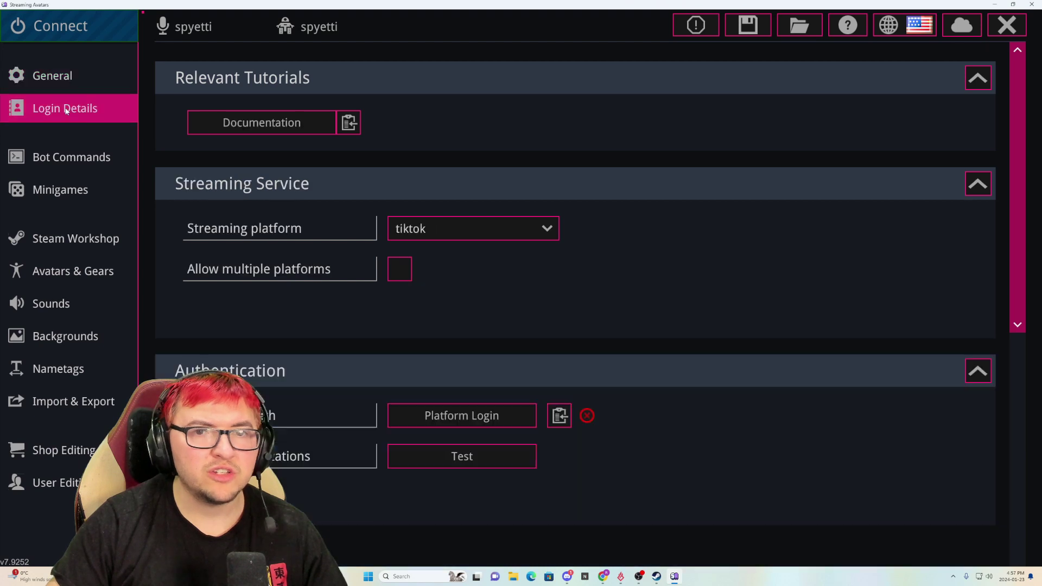
pyautogui.click(521, 232)
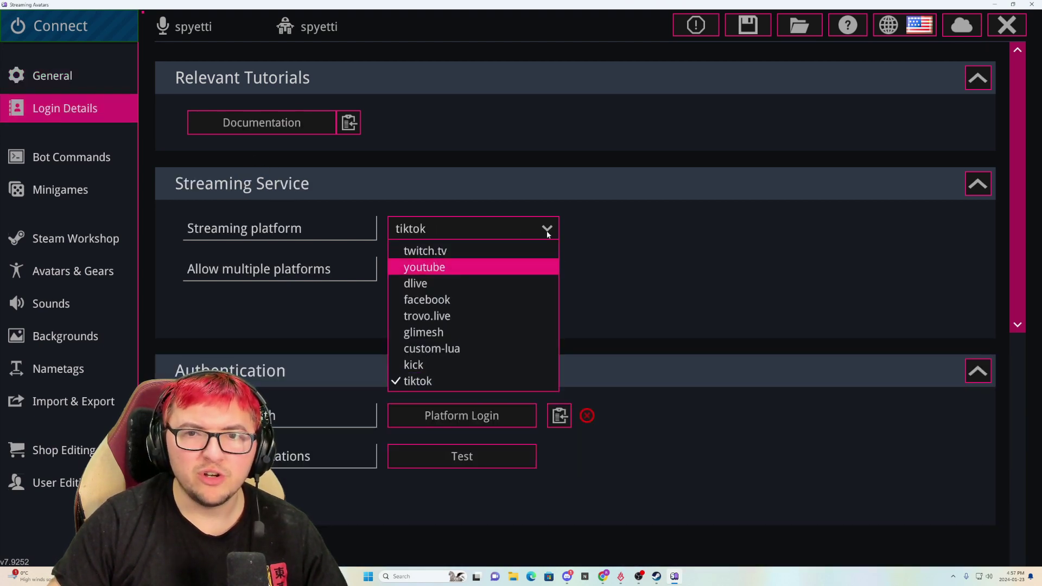
pyautogui.click(577, 238)
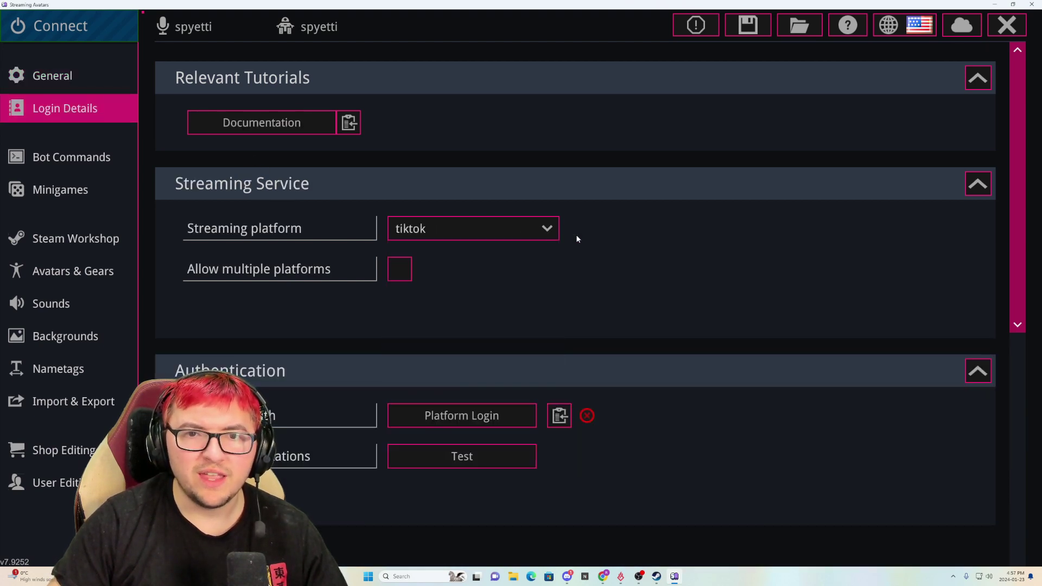
# Step: Authenticate the tiktok platform login with the channel name and run the authentication test
pyautogui.click(497, 419)
pyautogui.click(425, 247)
pyautogui.write('s')
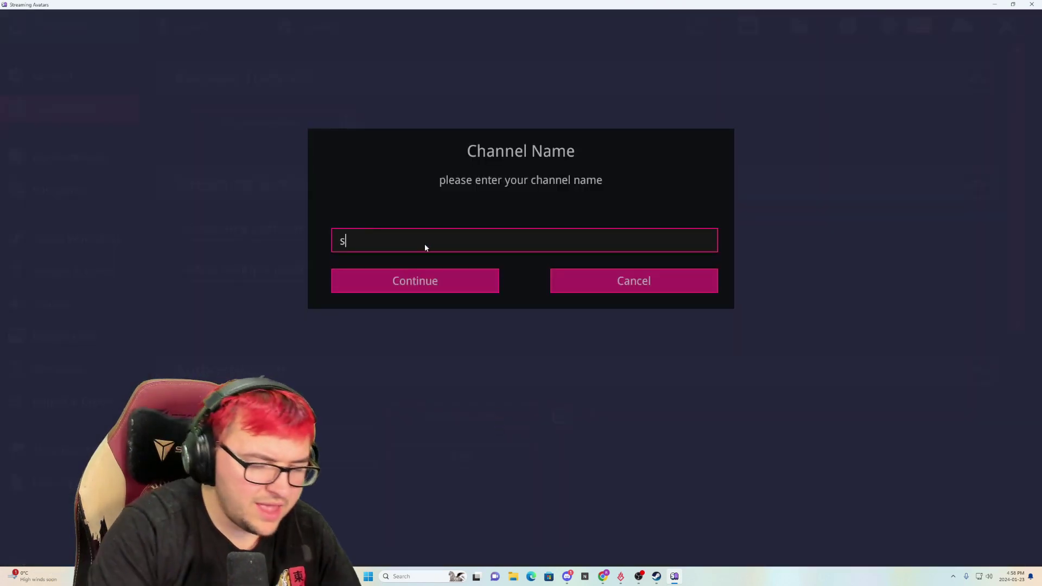
pyautogui.write('pyetti')
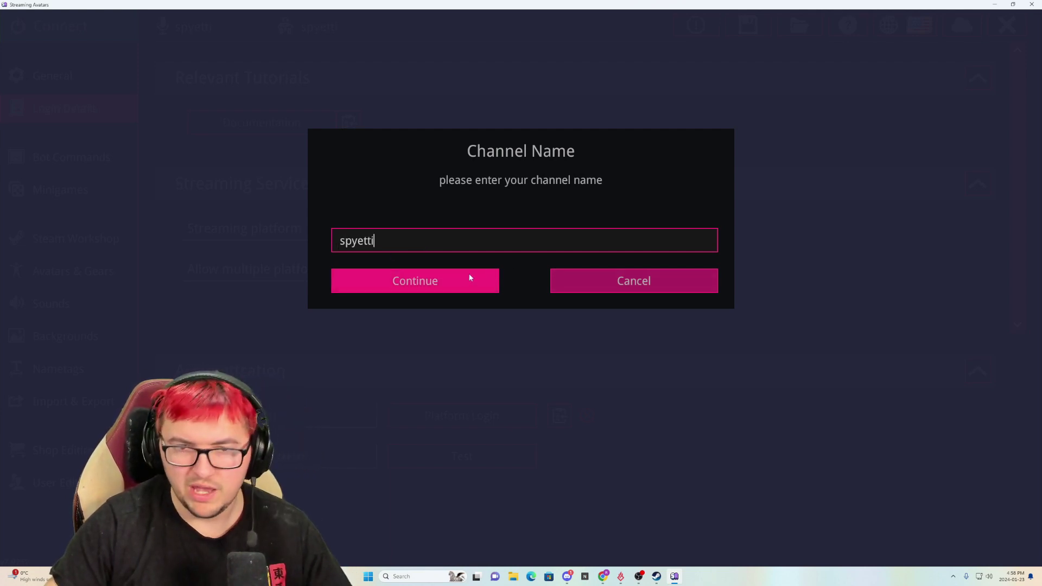
pyautogui.click(434, 281)
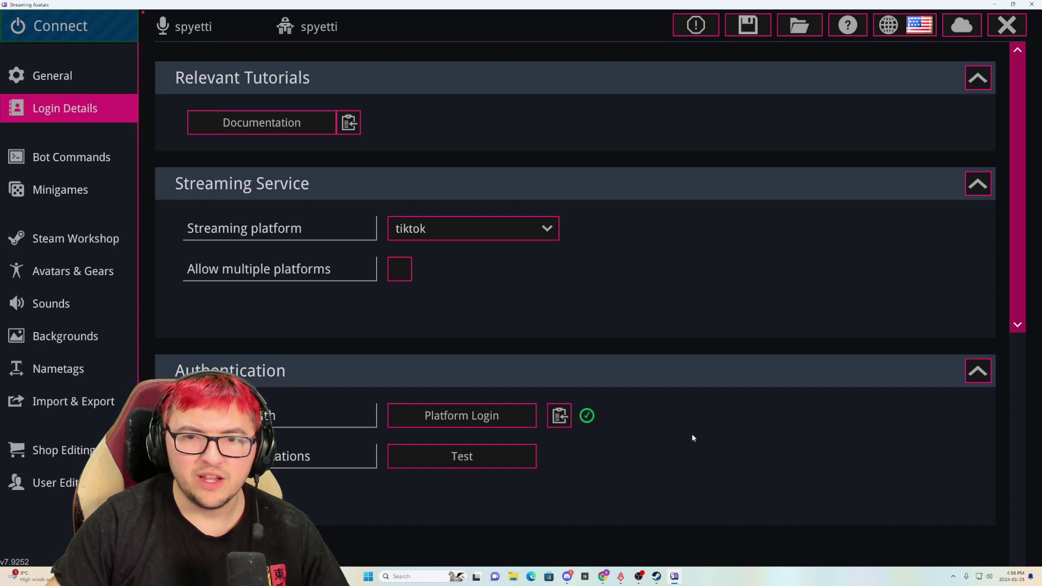
pyautogui.click(441, 465)
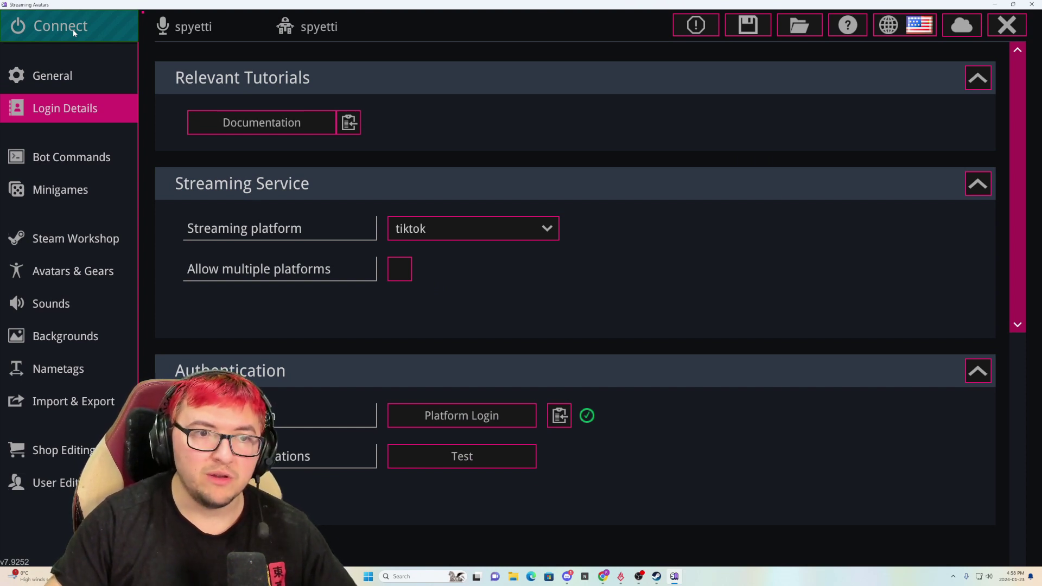
# Step: Browse the first two pages of avatar packs offered in the Steam Workshop section
pyautogui.click(55, 244)
pyautogui.scroll(-10, 580, 260)
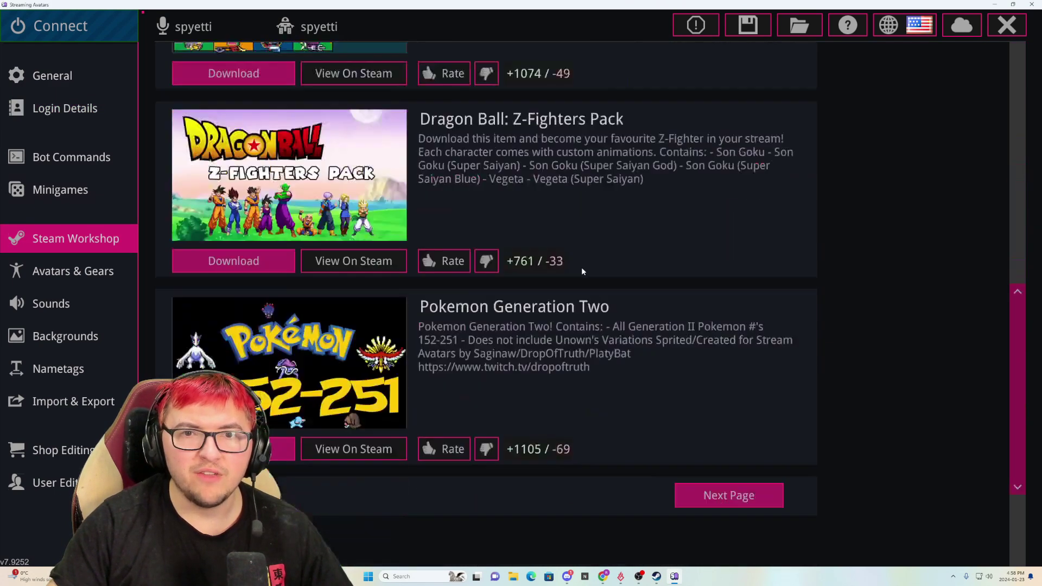
pyautogui.scroll(-3, 586, 277)
pyautogui.click(698, 301)
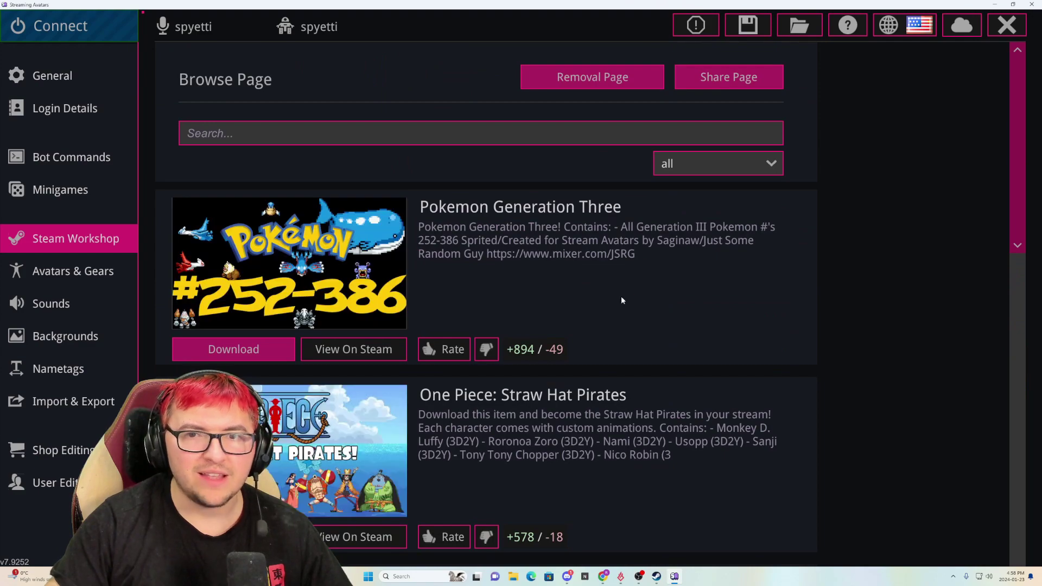
pyautogui.scroll(-10, 557, 251)
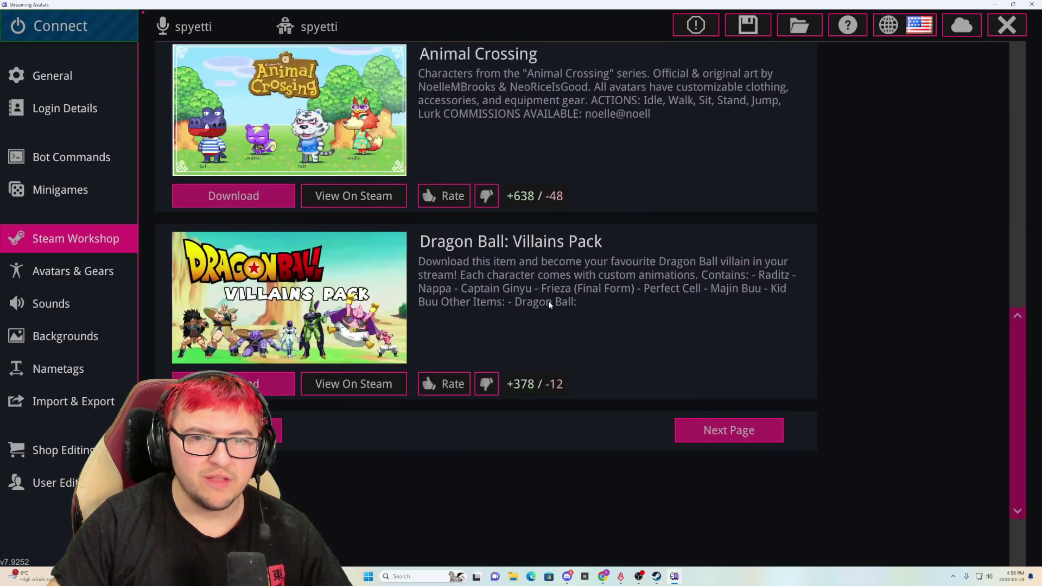
pyautogui.scroll(10, 495, 288)
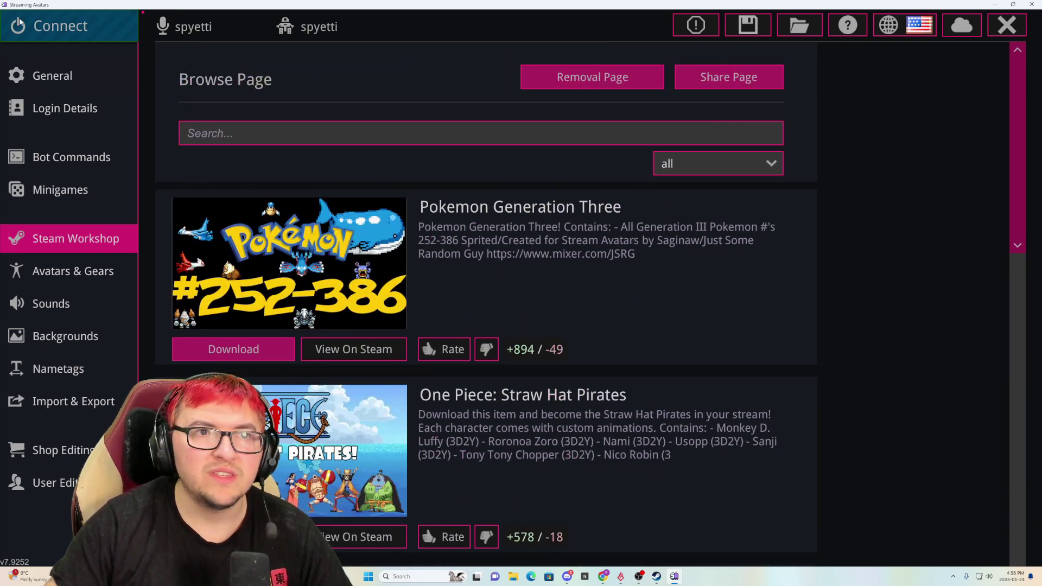
# Step: Connect the avatar overlay and select the streamer's own account in Gift Options
pyautogui.click(62, 25)
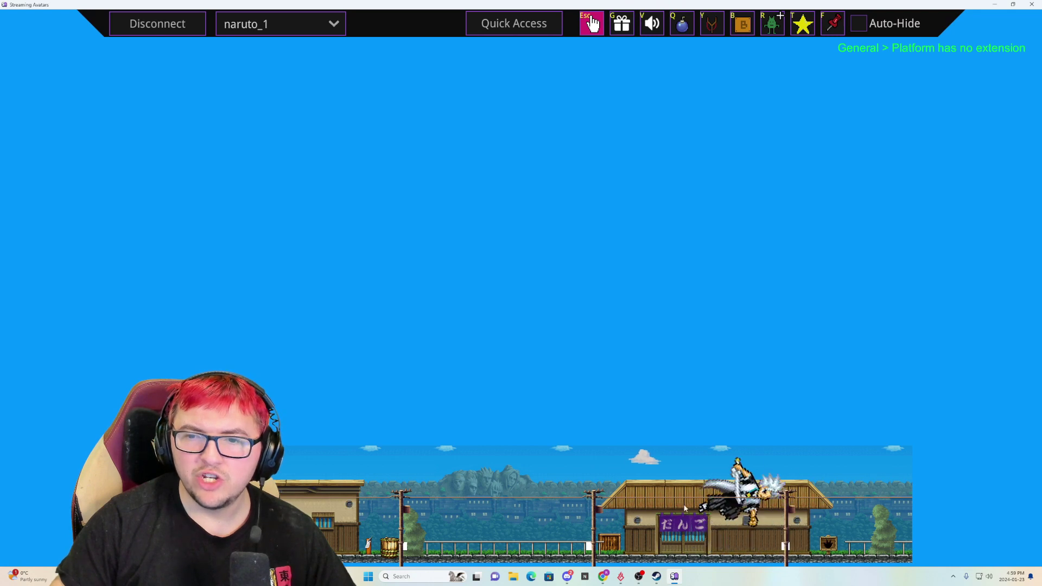
pyautogui.click(622, 25)
pyautogui.click(518, 67)
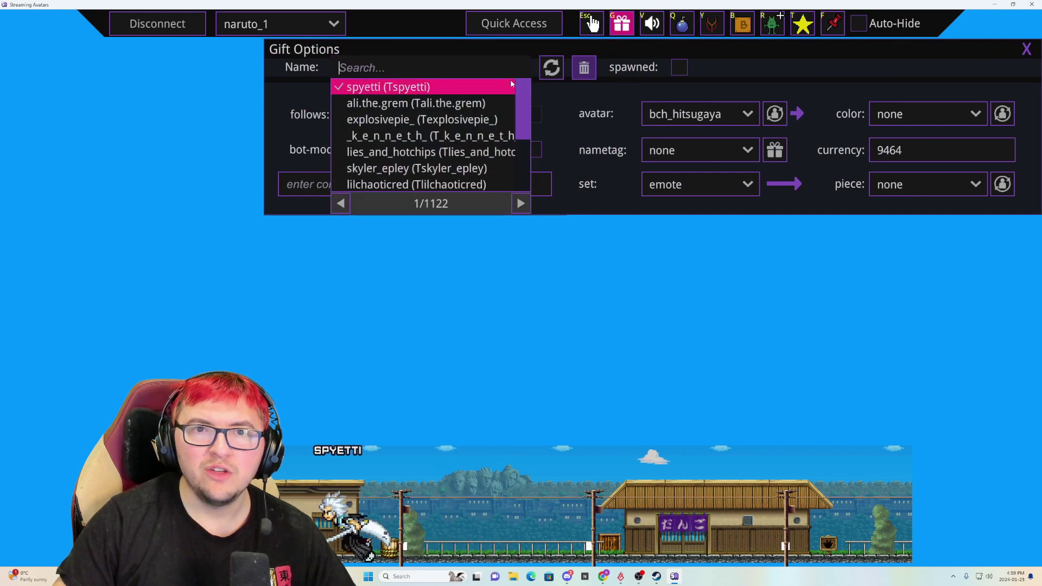
pyautogui.click(395, 88)
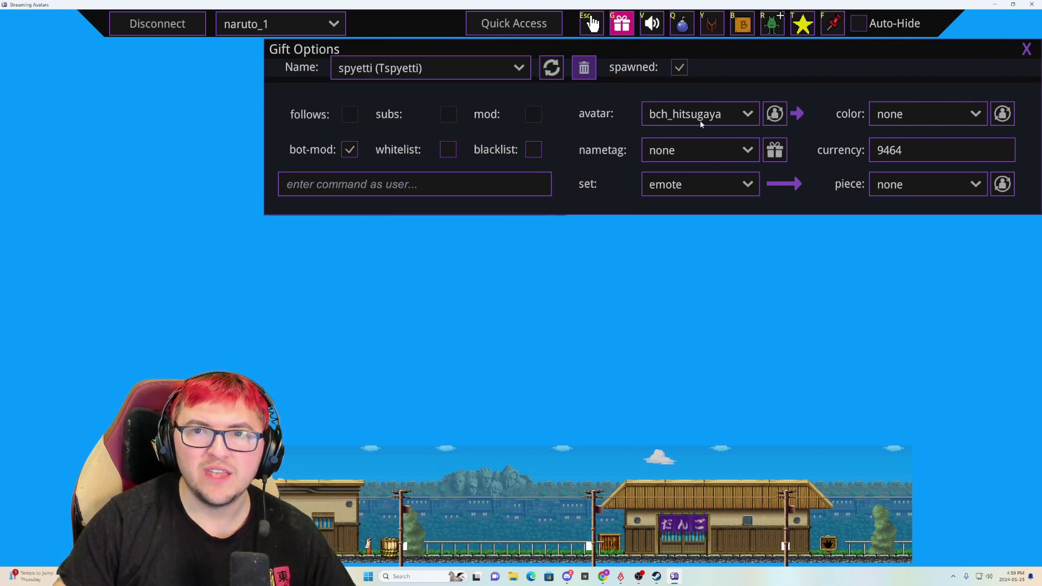
# Step: Look through the avatars available for the selected account, keeping bch_hitsugaya
pyautogui.click(743, 117)
pyautogui.moveTo(745, 154); pyautogui.dragTo(756, 218)
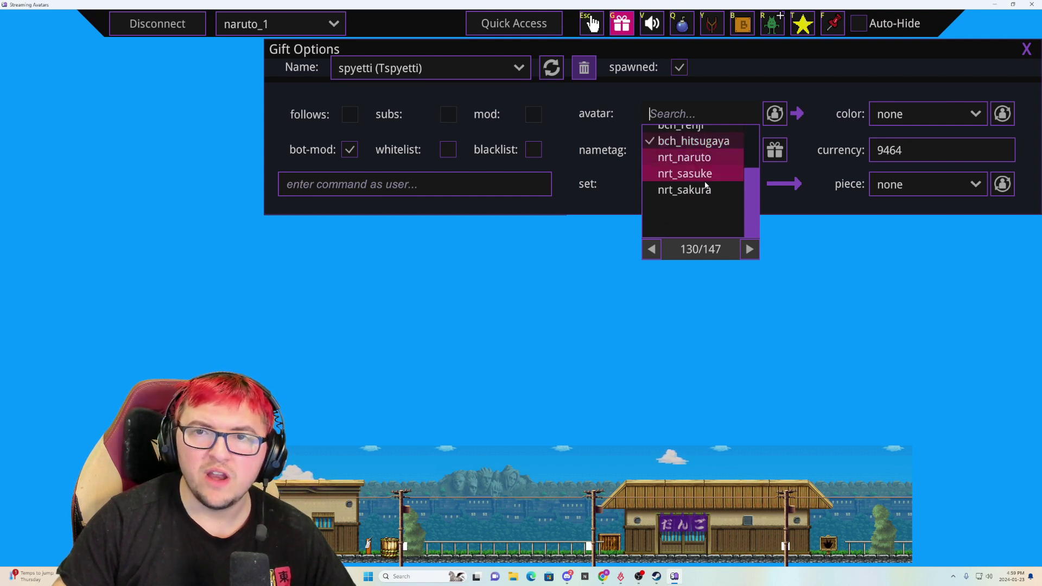
pyautogui.click(777, 114)
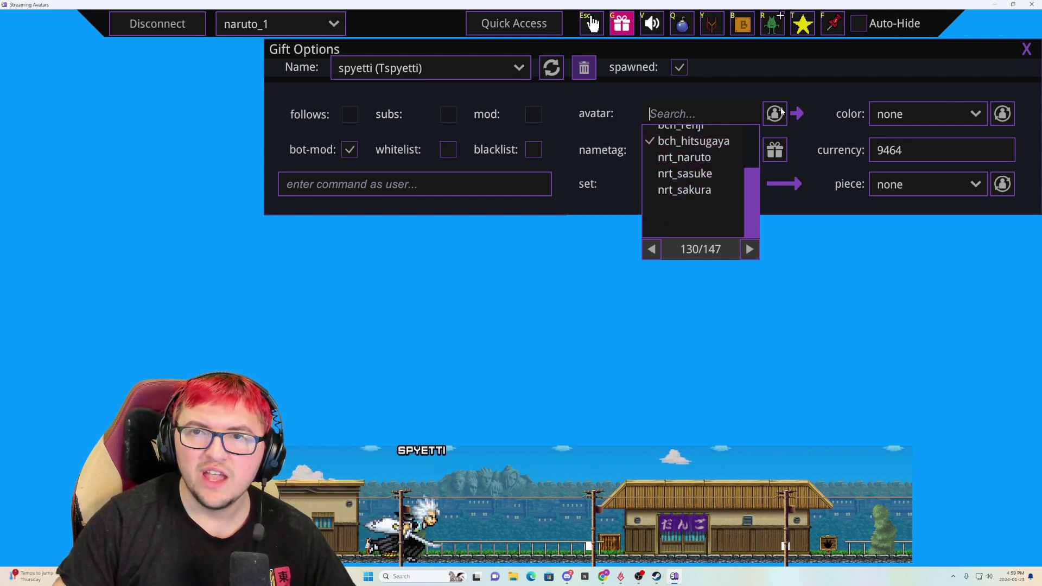
pyautogui.click(738, 94)
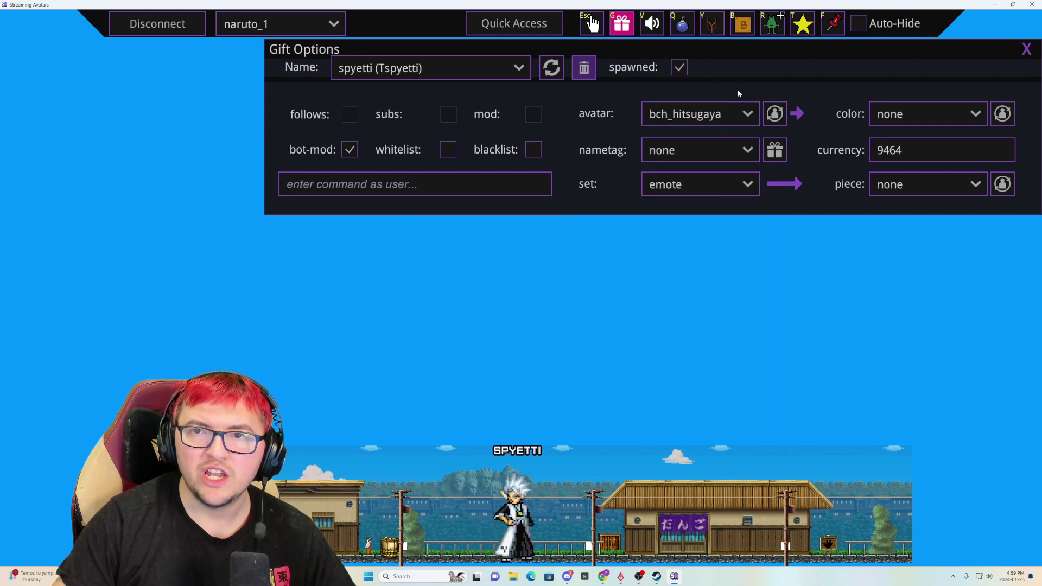
# Step: Look through the viewer list in Gift Options and disconnect the overlay
pyautogui.click(429, 68)
pyautogui.scroll(-3, 429, 144)
pyautogui.scroll(3, 402, 120)
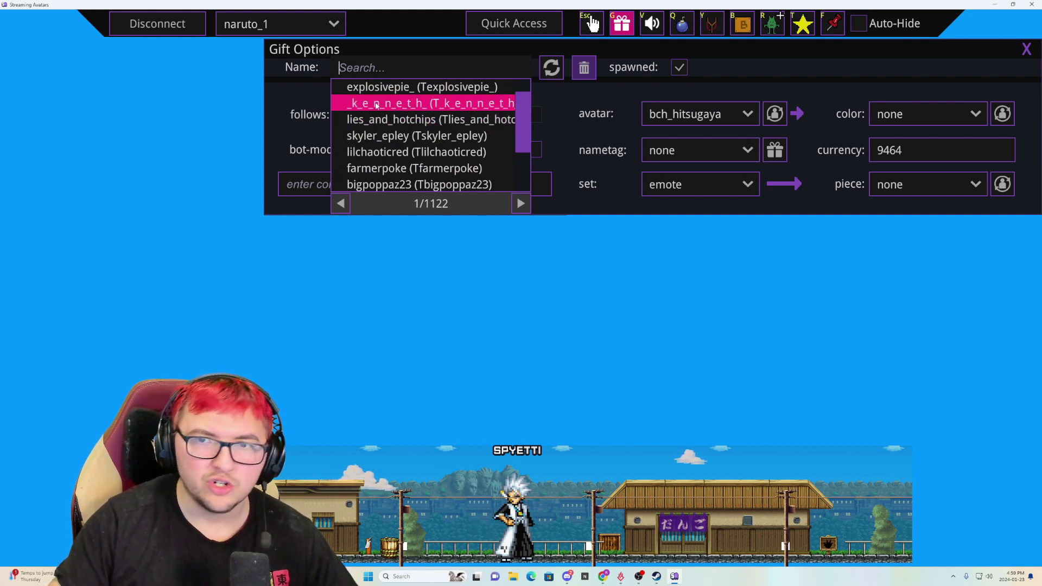
pyautogui.click(171, 31)
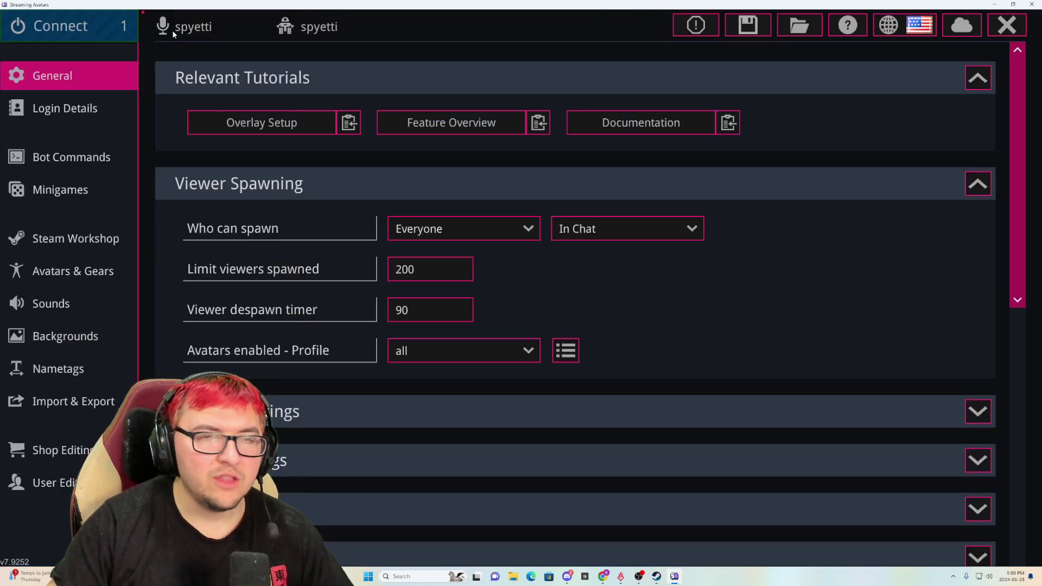
# Step: Switch to OBS and add a new Game Capture source to the Display scene
pyautogui.click(996, 6)
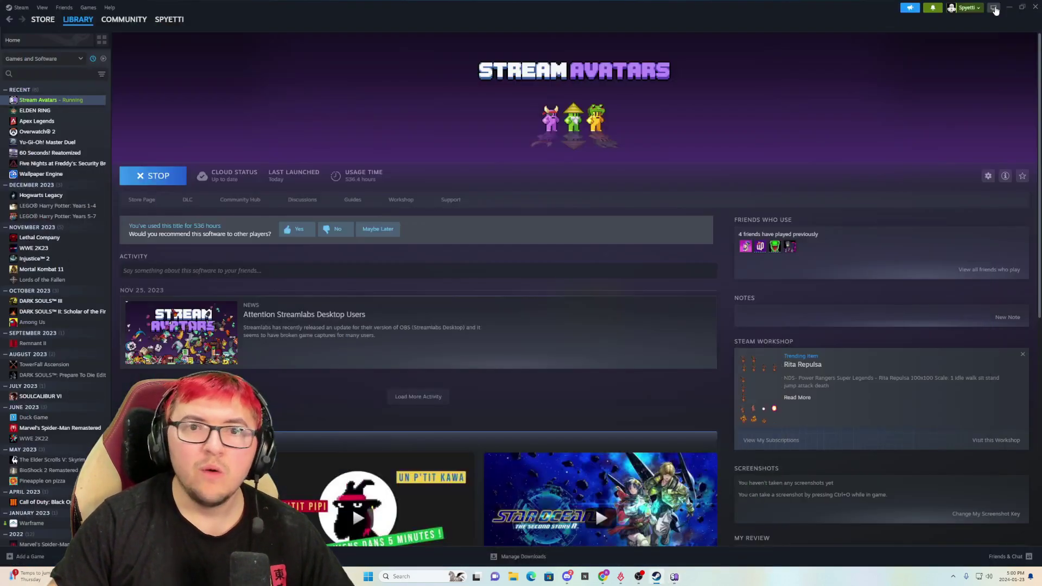
pyautogui.click(1010, 7)
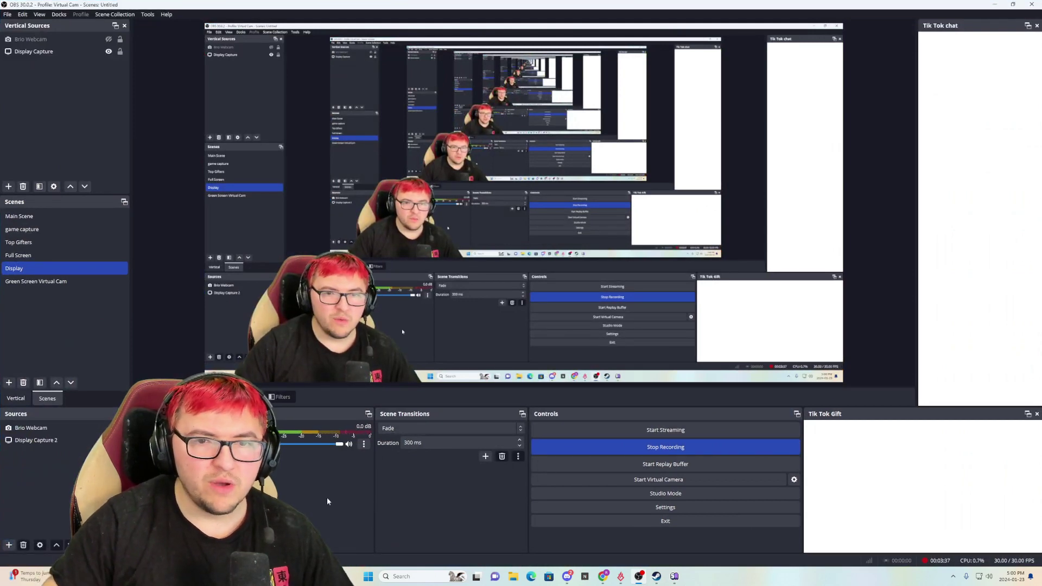
pyautogui.click(9, 545)
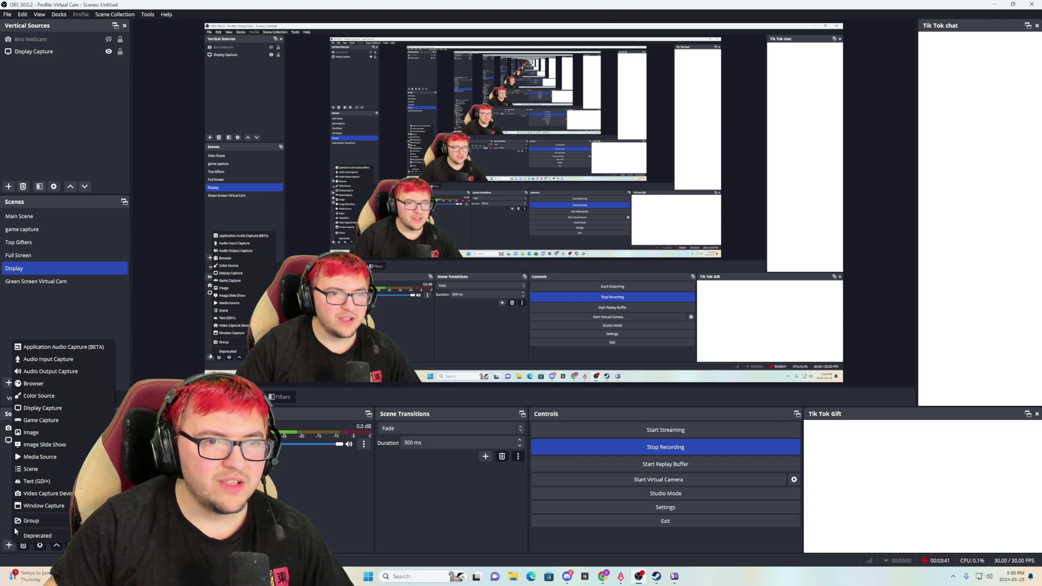
pyautogui.click(41, 421)
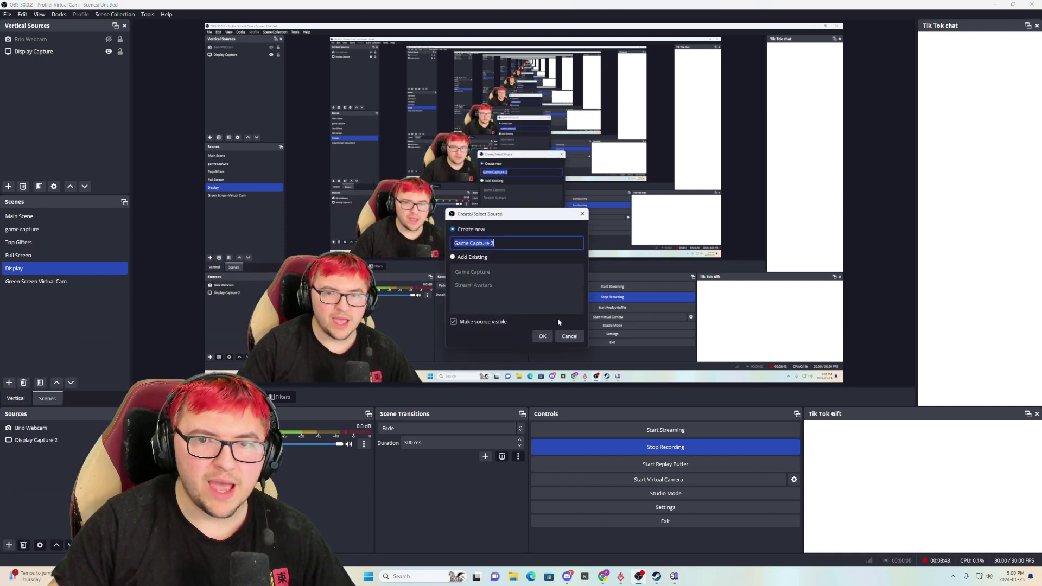
pyautogui.click(543, 336)
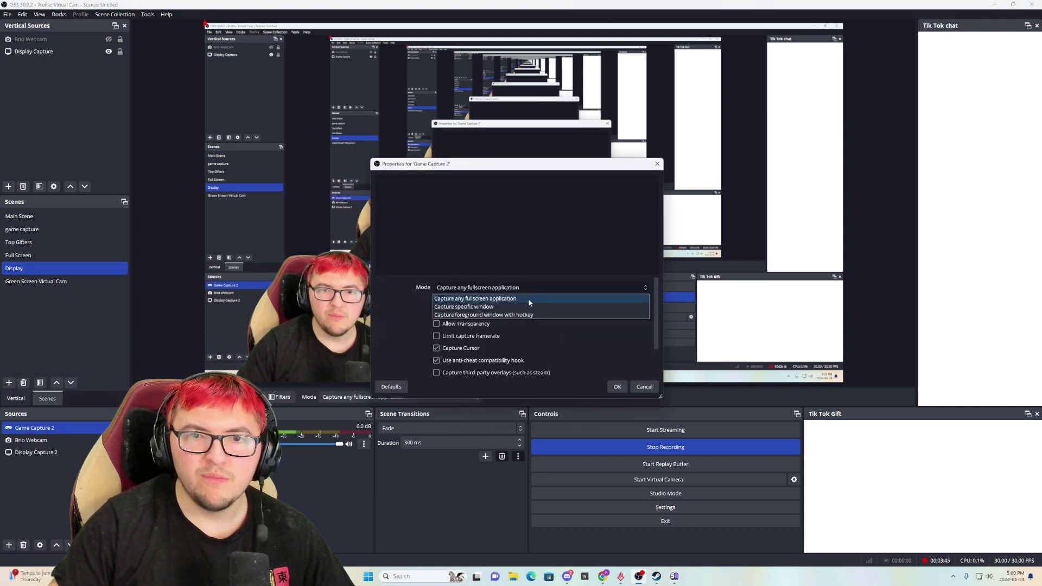
# Step: Configure the game capture to capture the specific window [StreamAvatars.exe]: Streaming Avatars with Allow Transparency enabled
pyautogui.click(489, 309)
pyautogui.click(559, 303)
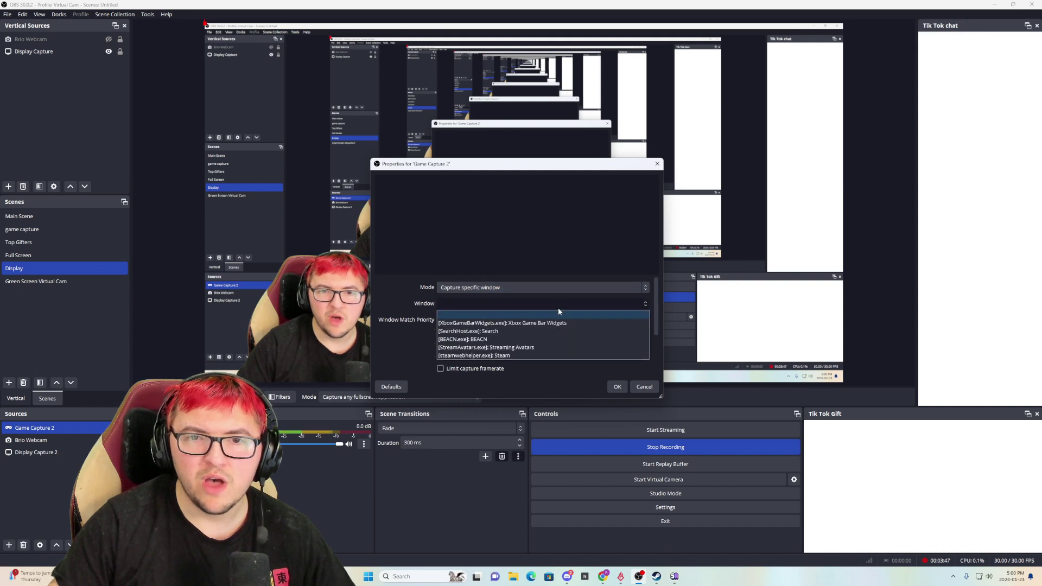
pyautogui.click(519, 346)
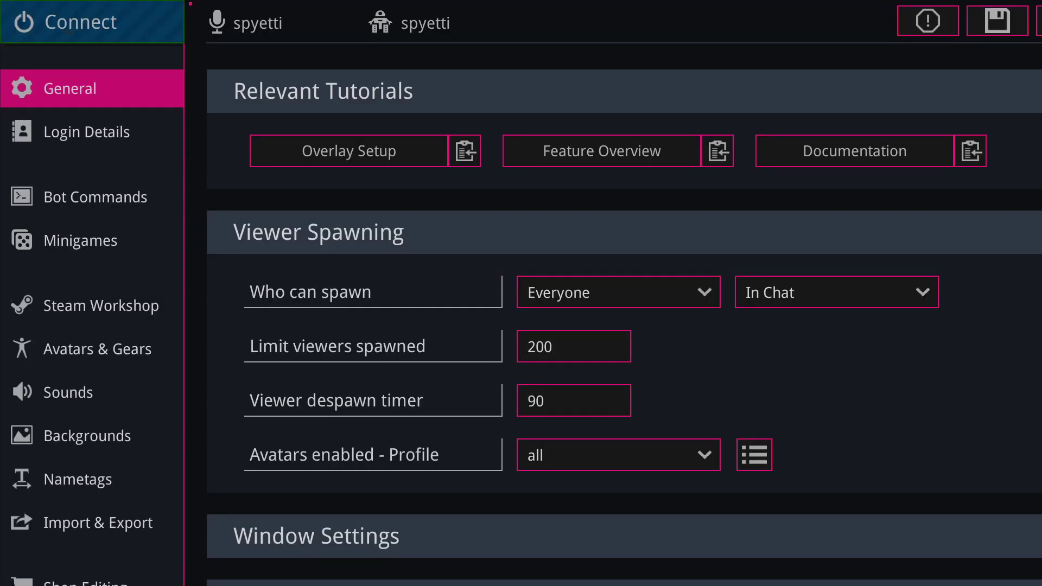
pyautogui.click(440, 346)
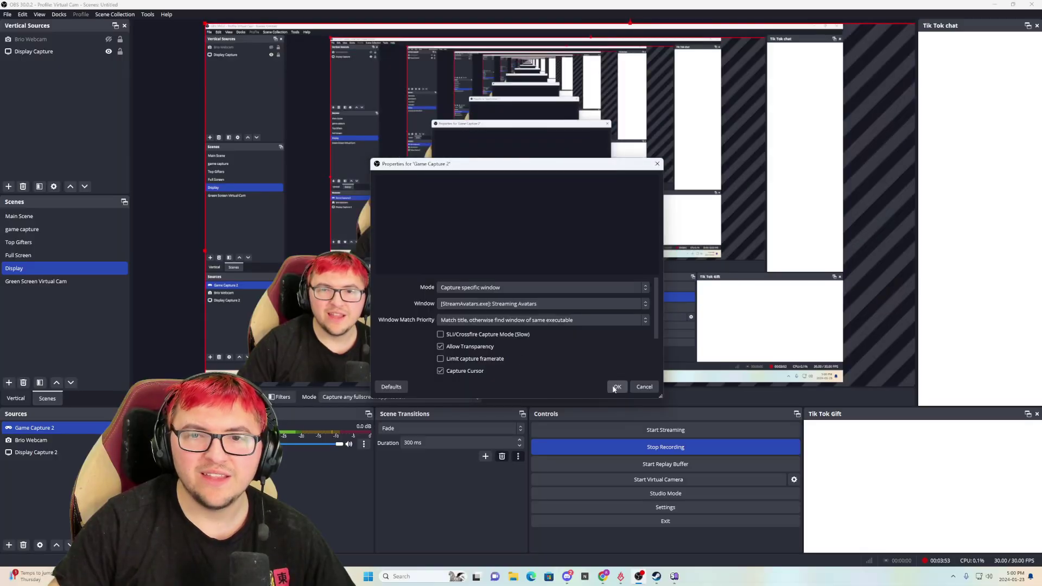
pyautogui.click(617, 386)
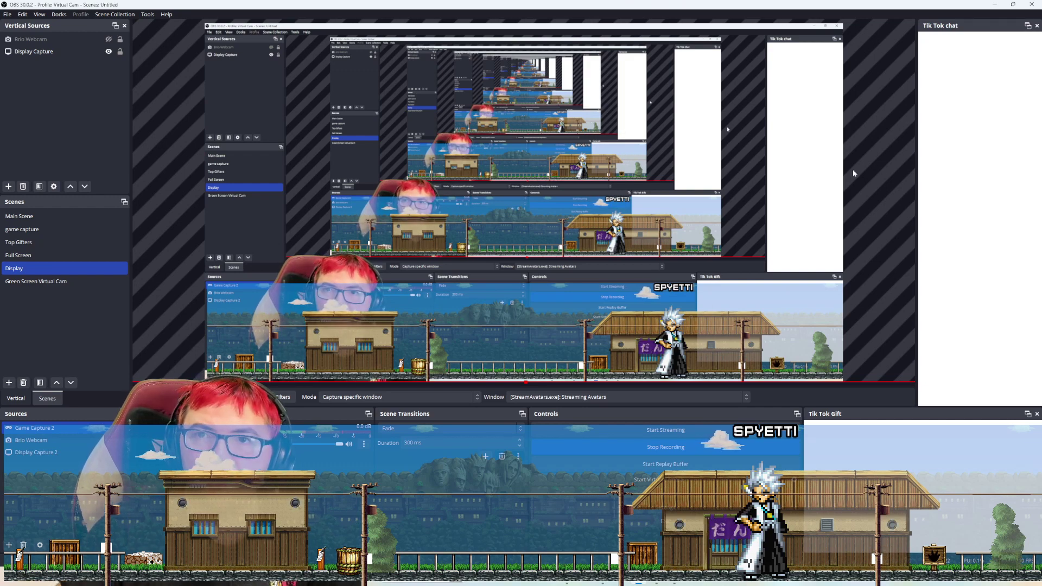
# Step: Minimise OBS, search Windows for "live" and launch TikTok LIVE Studio as administrator
pyautogui.click(994, 5)
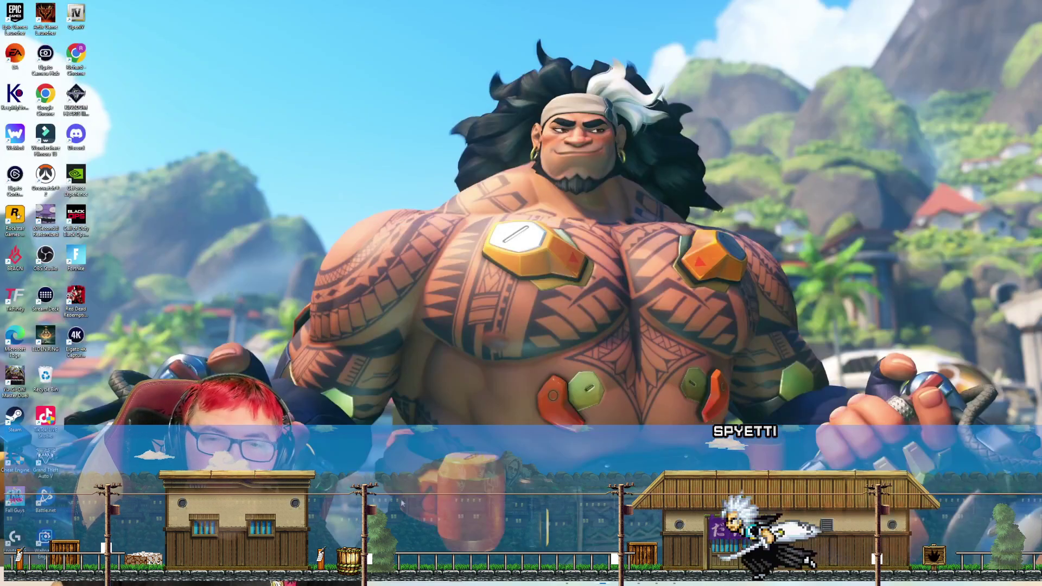
pyautogui.press('super+s')
pyautogui.write('live')
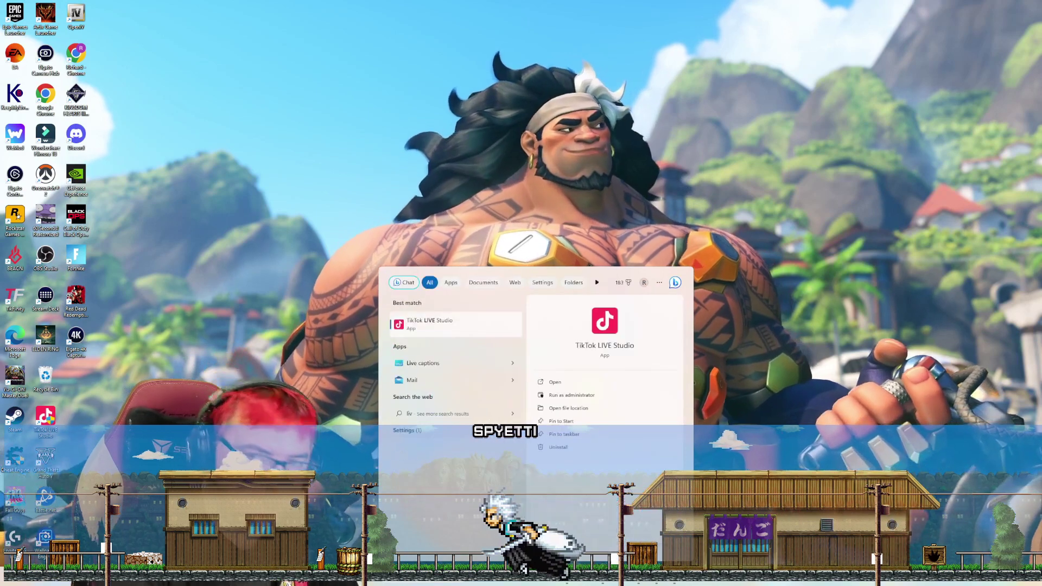
pyautogui.rightClick(455, 332)
pyautogui.click(478, 353)
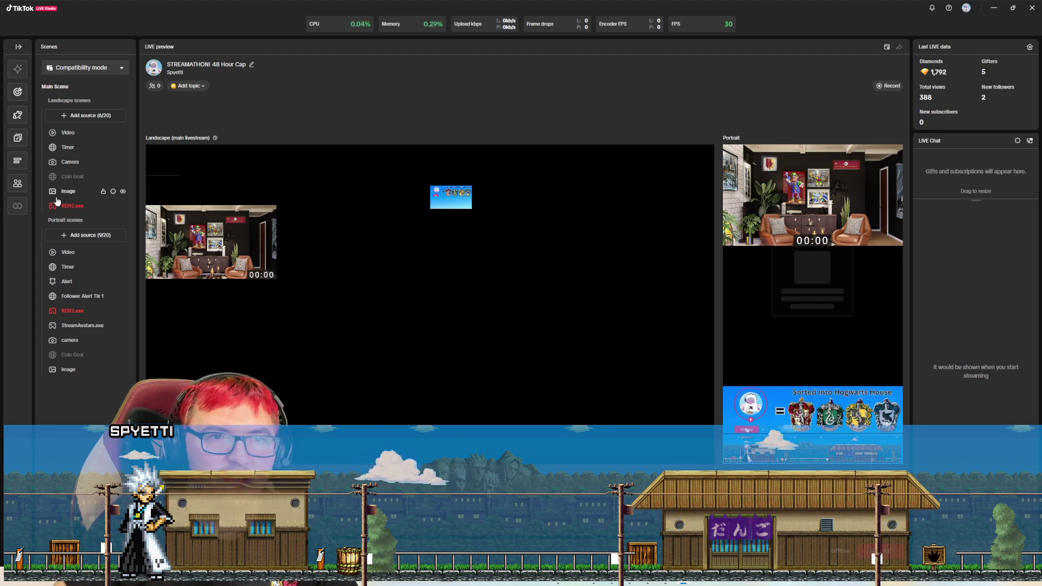
# Step: View the Game capture option among the sources for the portrait scene, close the dialog and minimise TikTok LIVE Studio
pyautogui.click(80, 237)
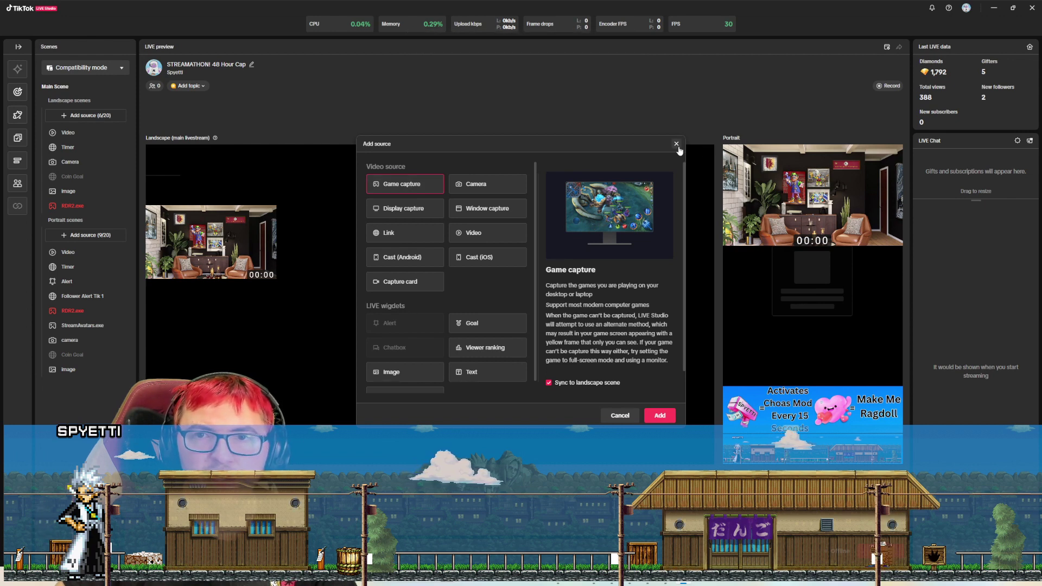
pyautogui.click(676, 145)
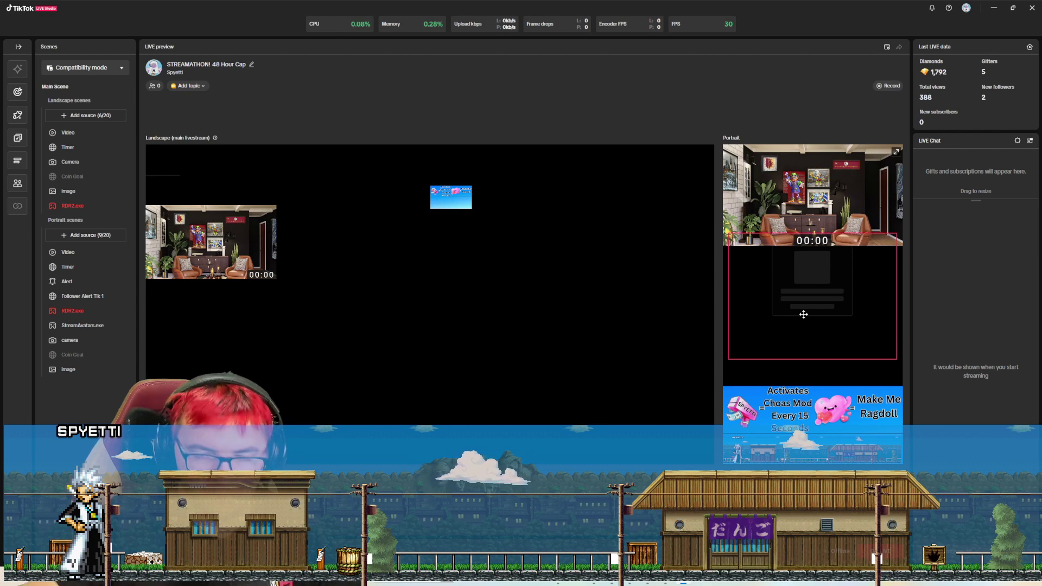
pyautogui.click(993, 8)
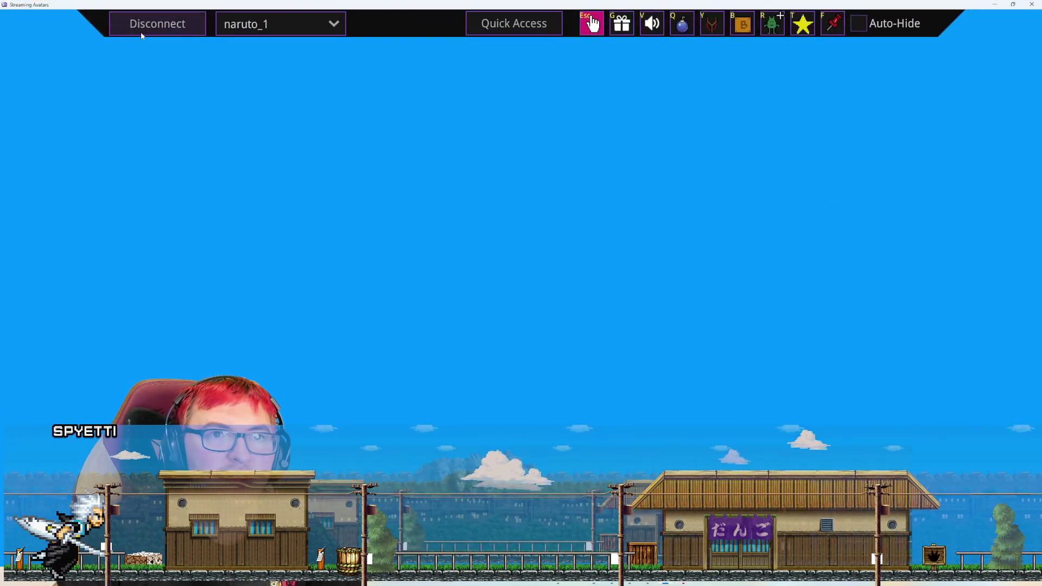
# Step: Disconnect the overlay and search the Steam Workshop for "backrounds"
pyautogui.click(156, 20)
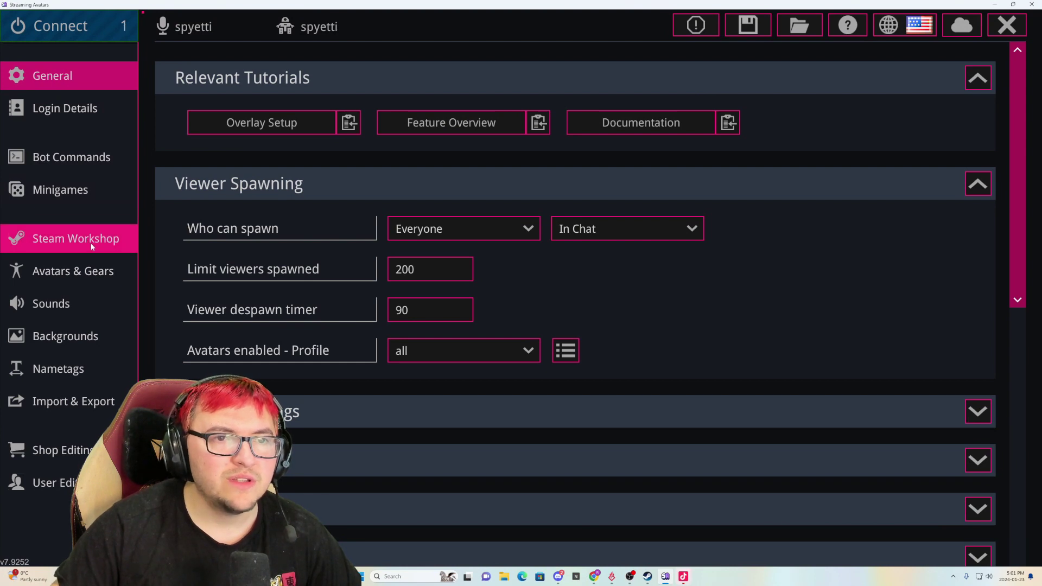
pyautogui.click(41, 244)
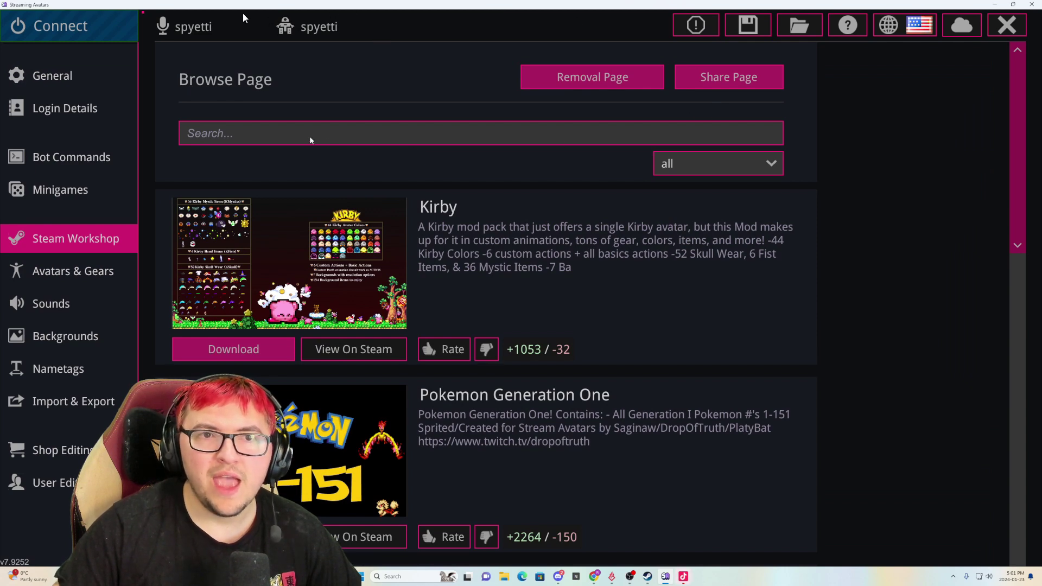
pyautogui.write('backr')
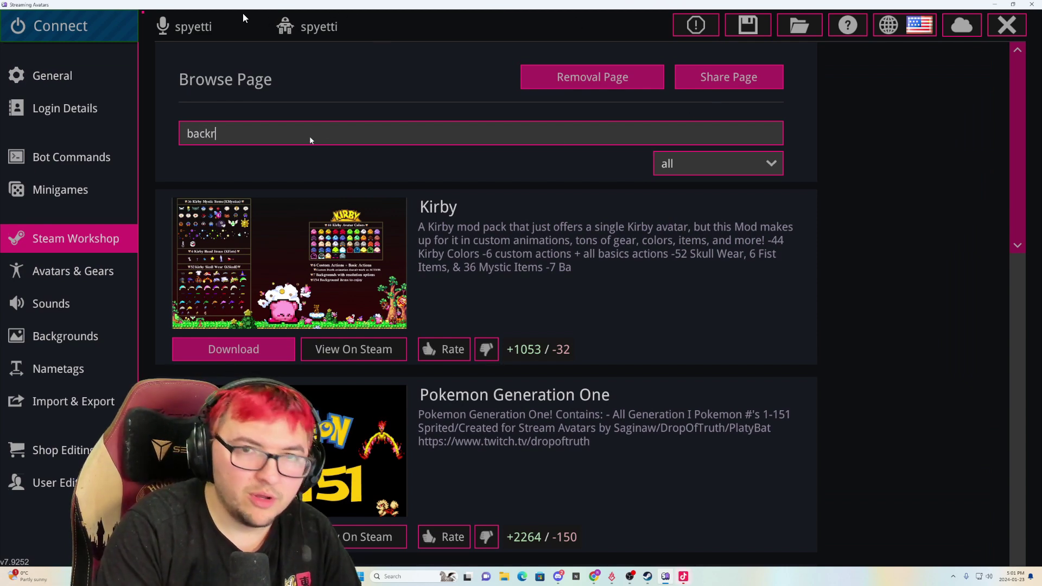
pyautogui.write('ounds')
pyautogui.scroll(-4, 508, 284)
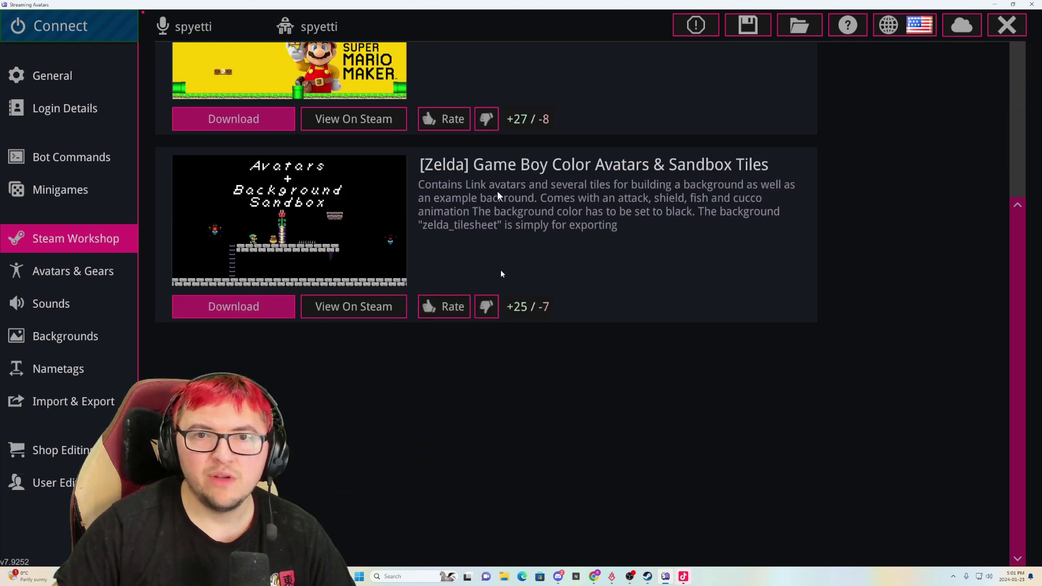
pyautogui.scroll(5, 508, 284)
# Step: Filter the Steam Workshop browse page to the background type and clear the search text
pyautogui.click(728, 162)
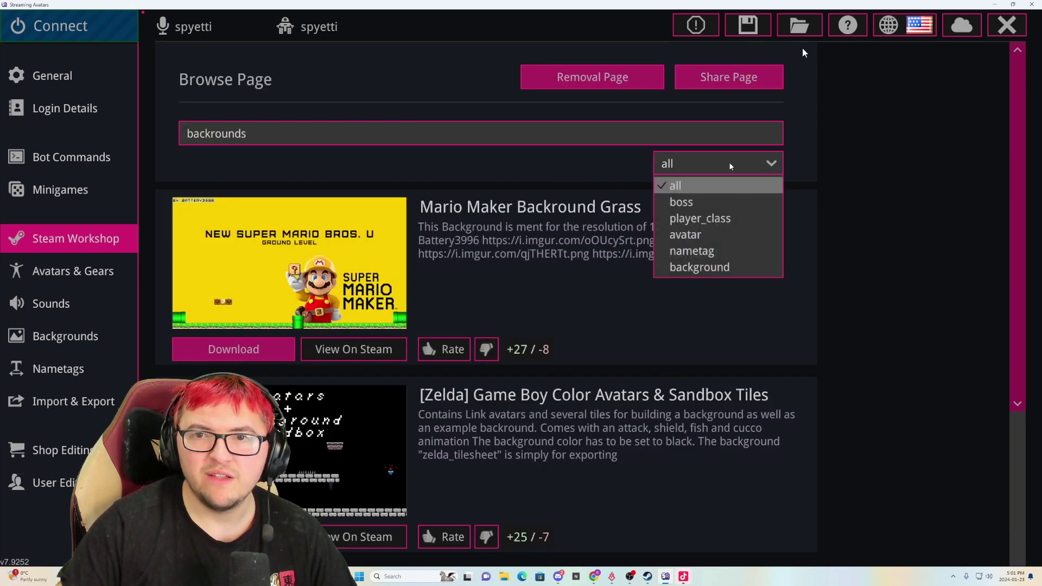
pyautogui.click(712, 274)
pyautogui.scroll(-3, 555, 223)
pyautogui.scroll(-1, 555, 219)
pyautogui.scroll(6, 564, 233)
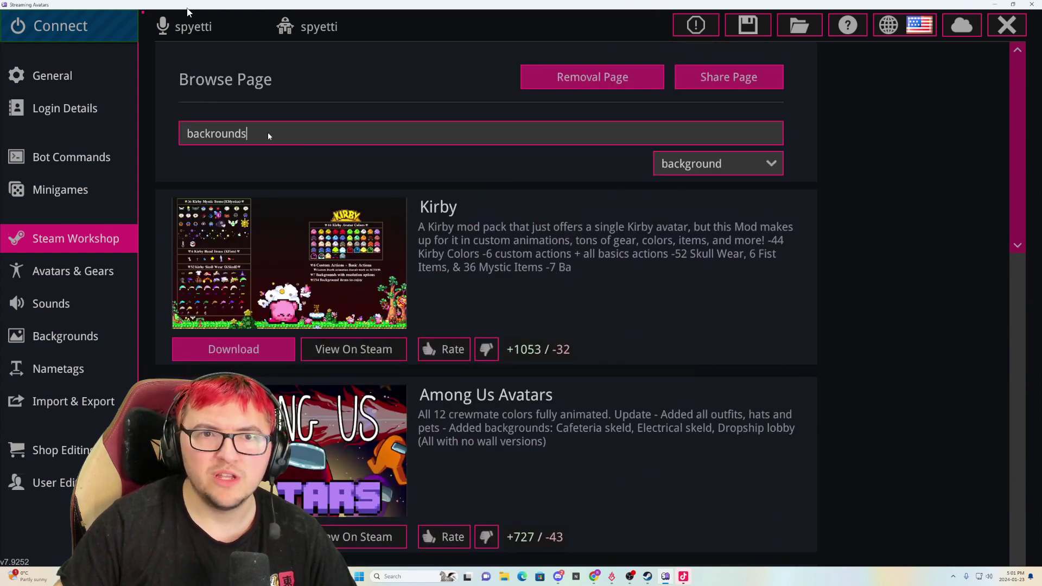
pyautogui.doubleClick(237, 133)
pyautogui.press('BackSpace')
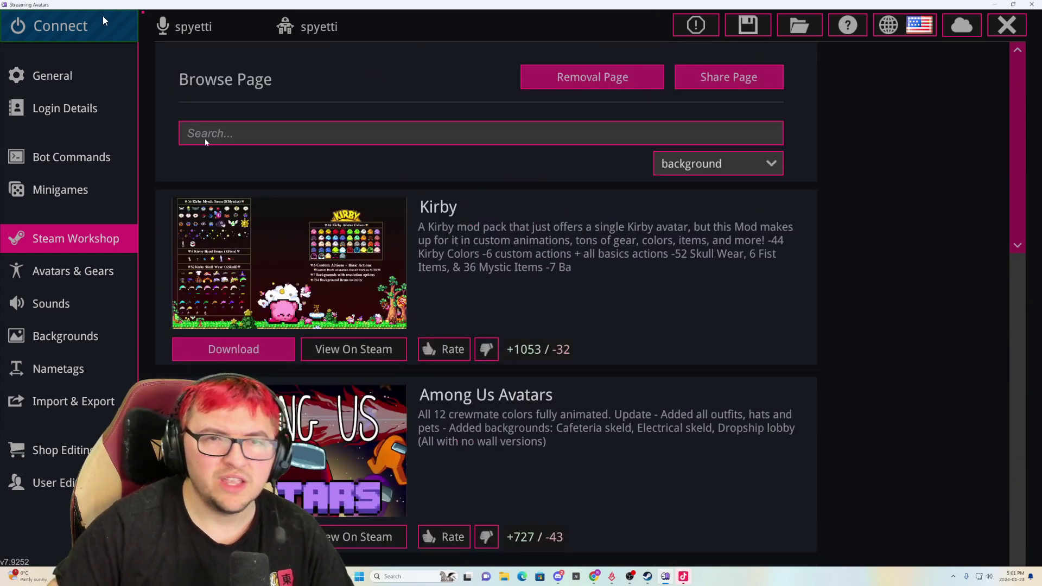
# Step: Browse the Workshop background packs through to the end of the next results page
pyautogui.scroll(-8, 656, 236)
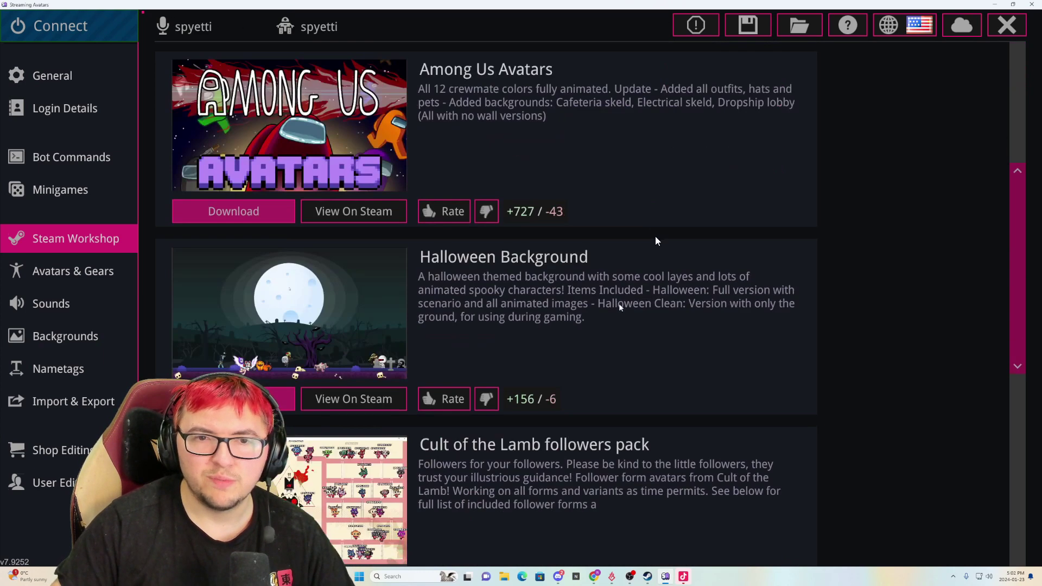
pyautogui.click(726, 495)
pyautogui.scroll(-8, 474, 373)
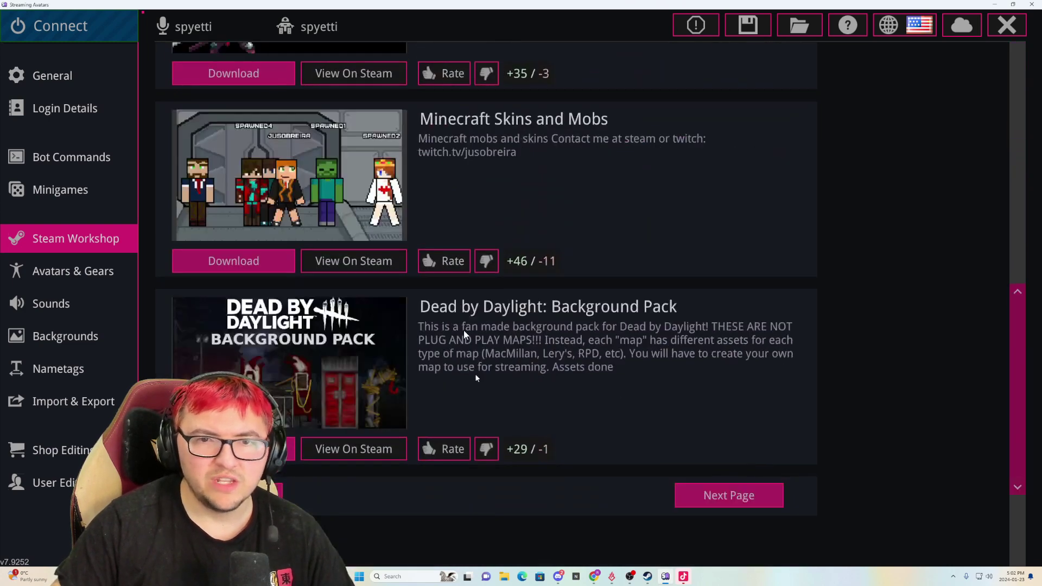
pyautogui.scroll(-2, 505, 347)
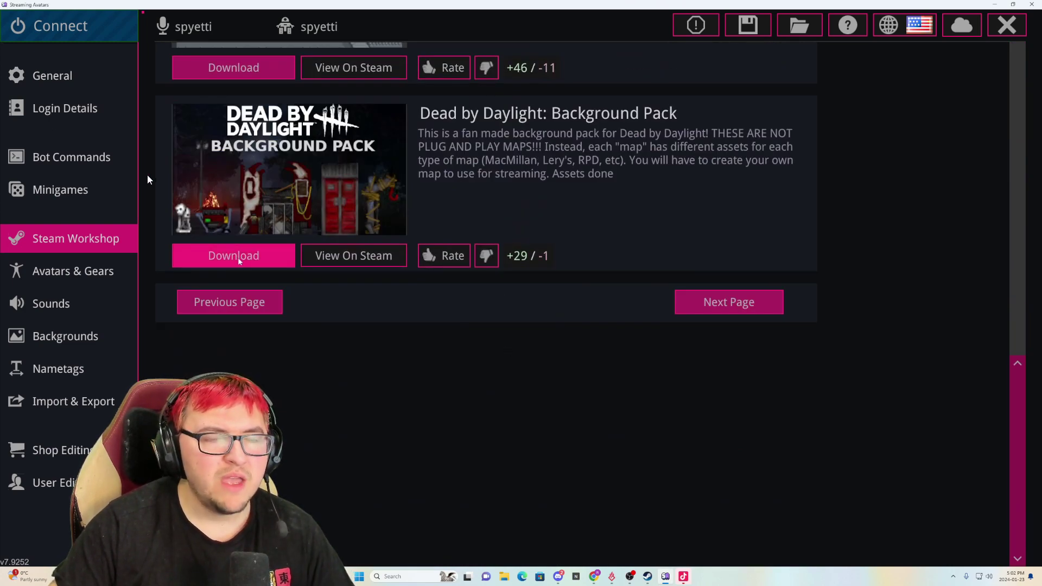
# Step: Connect the overlay and select 0096FC00 as its background colour in the quick access settings
pyautogui.click(60, 27)
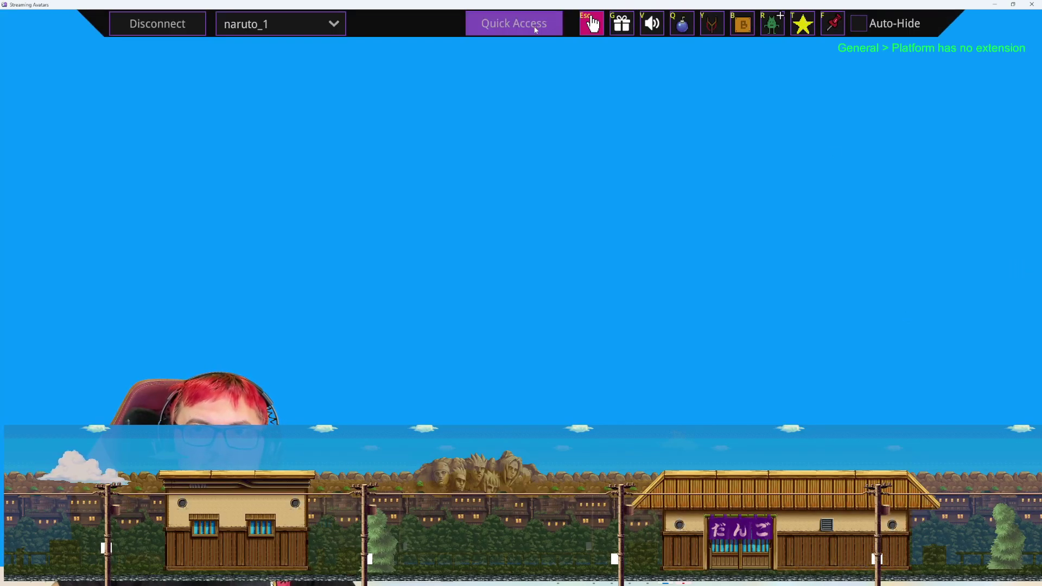
pyautogui.click(534, 29)
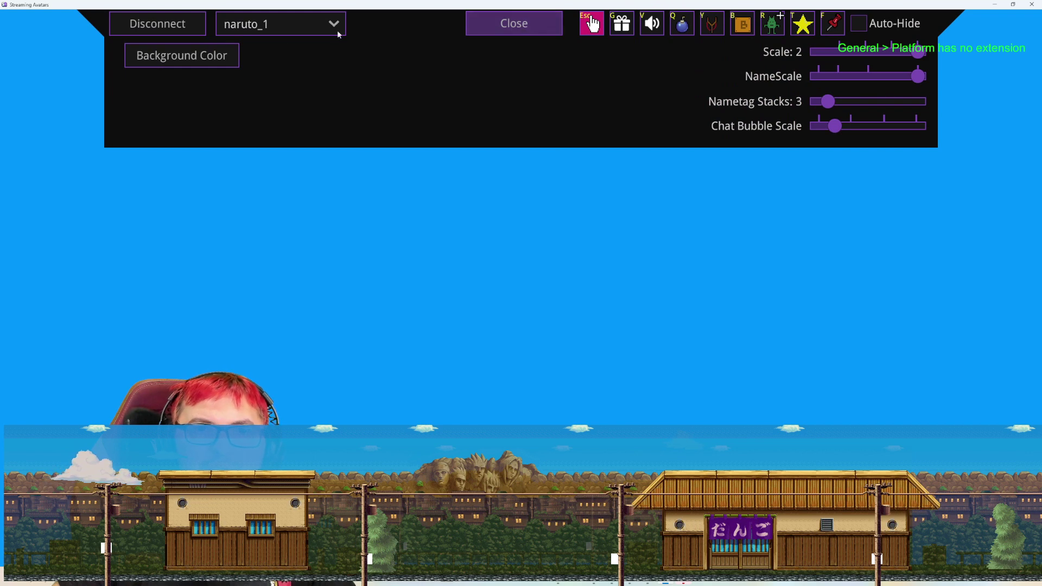
pyautogui.click(184, 61)
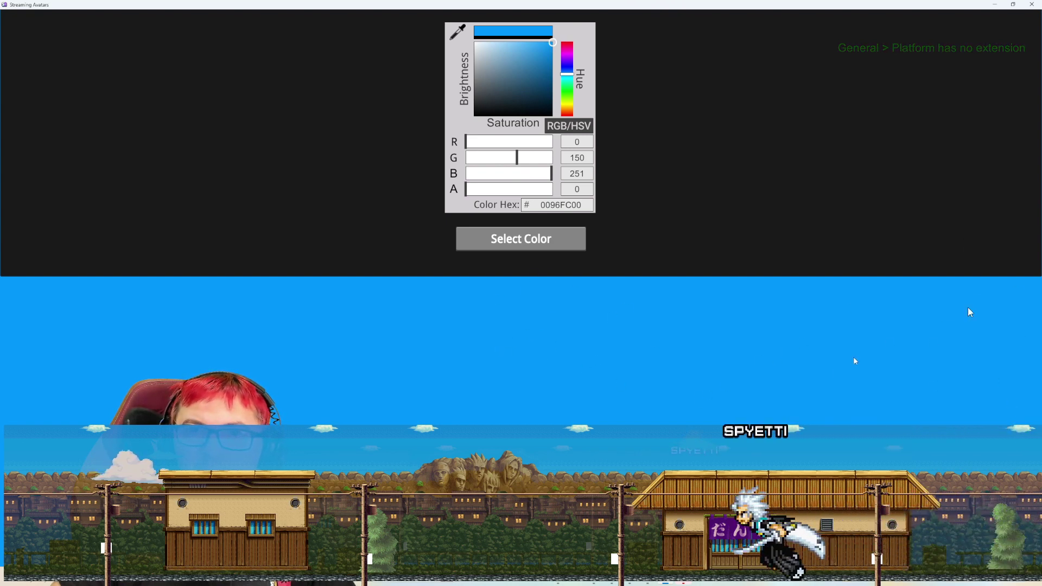
pyautogui.click(545, 245)
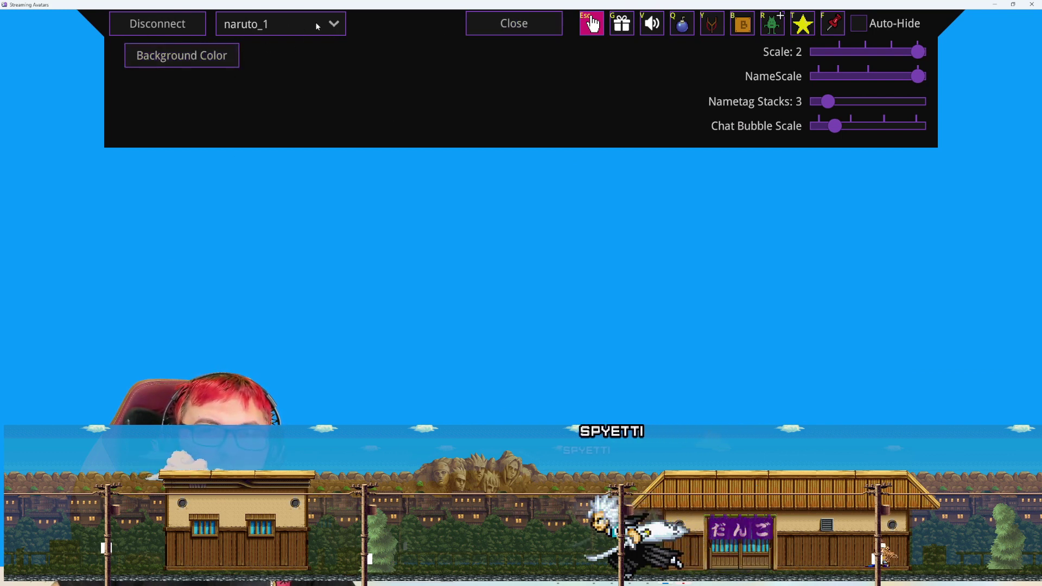
# Step: Look through the list of backgrounds available for the overlay
pyautogui.click(335, 25)
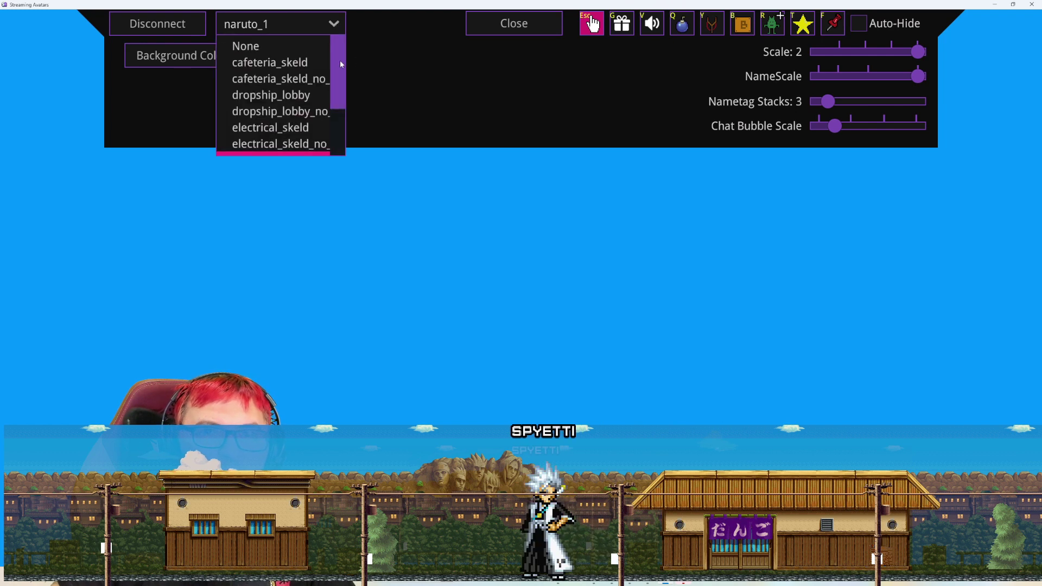
pyautogui.scroll(-3, 345, 54)
pyautogui.scroll(3, 347, 87)
pyautogui.scroll(-3, 348, 73)
pyautogui.scroll(3, 347, 41)
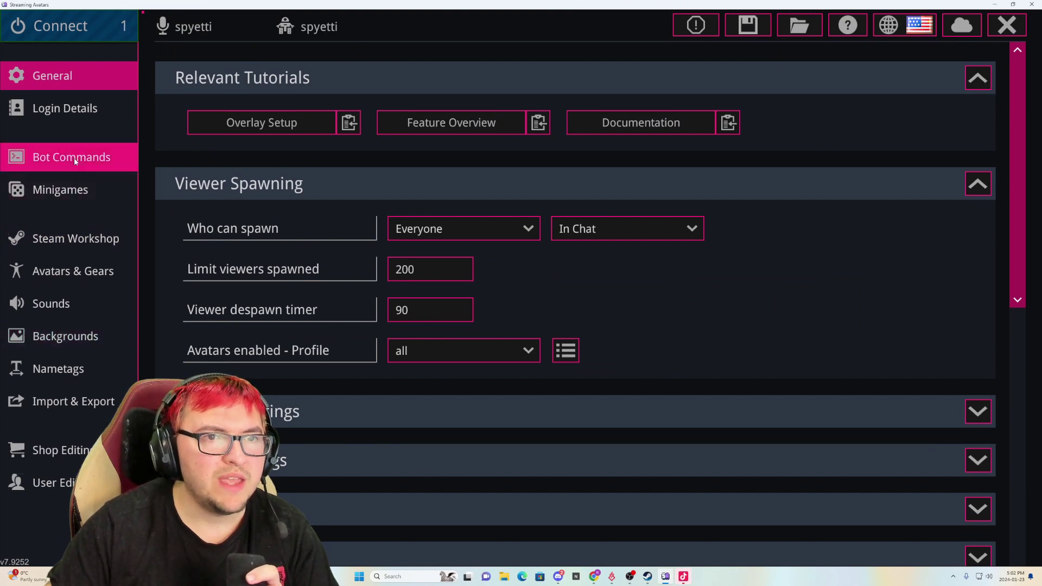
# Step: Review the Battle Royale command's settings among the Bot Commands and minimise Stream Avatars
pyautogui.click(73, 157)
pyautogui.scroll(-4, 575, 198)
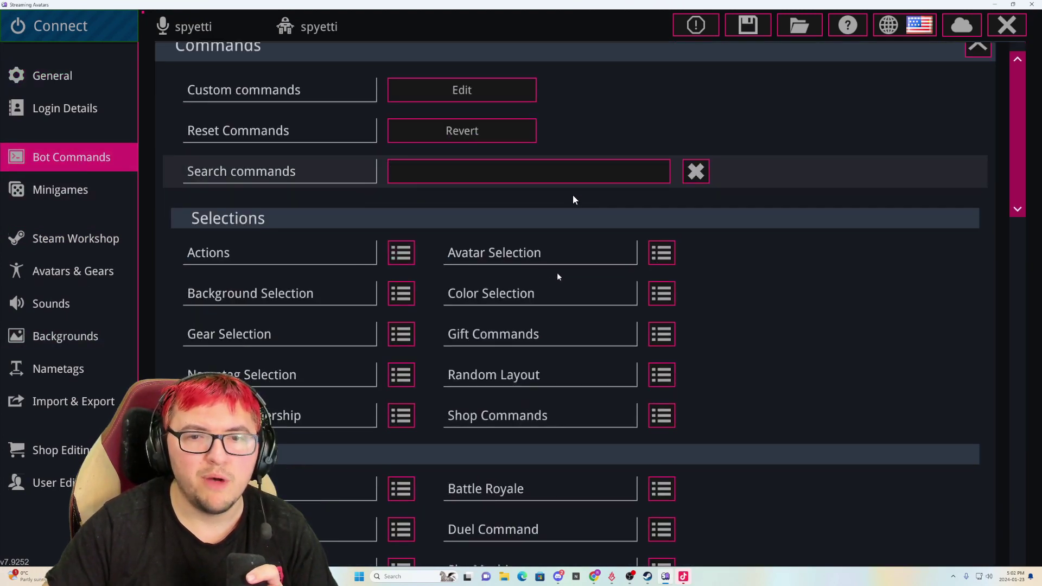
pyautogui.click(661, 325)
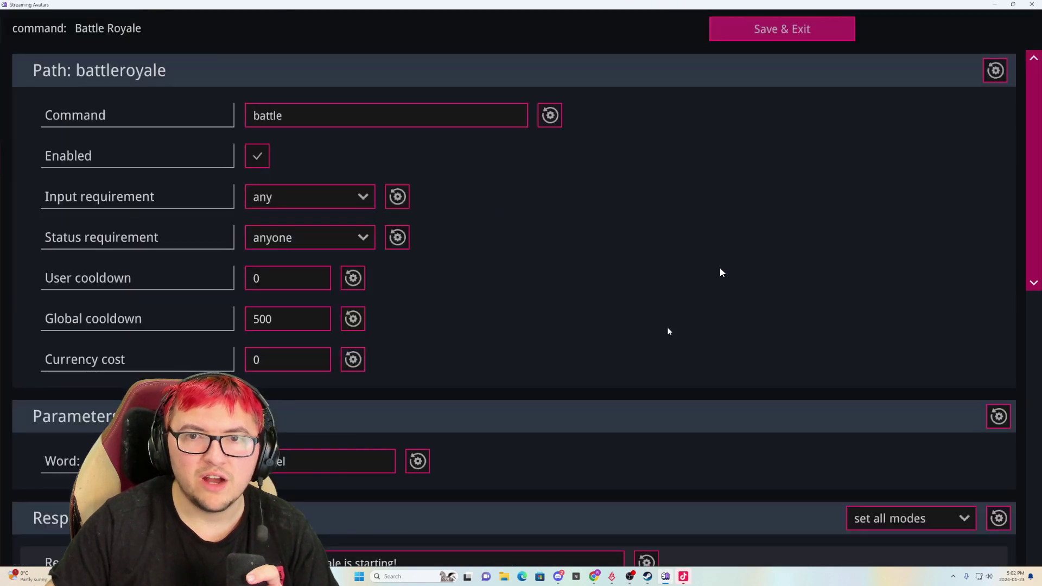
pyautogui.click(995, 6)
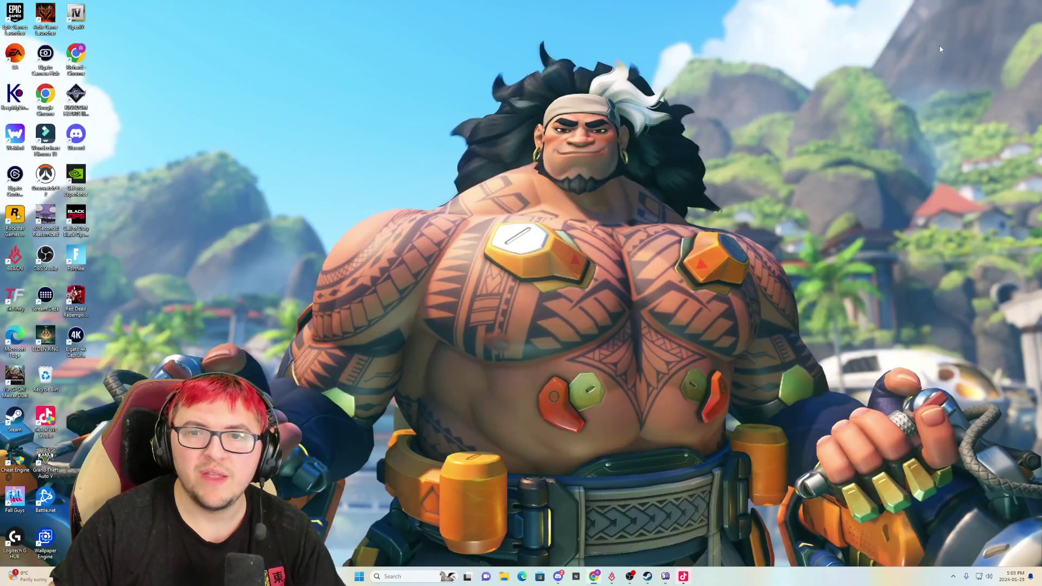